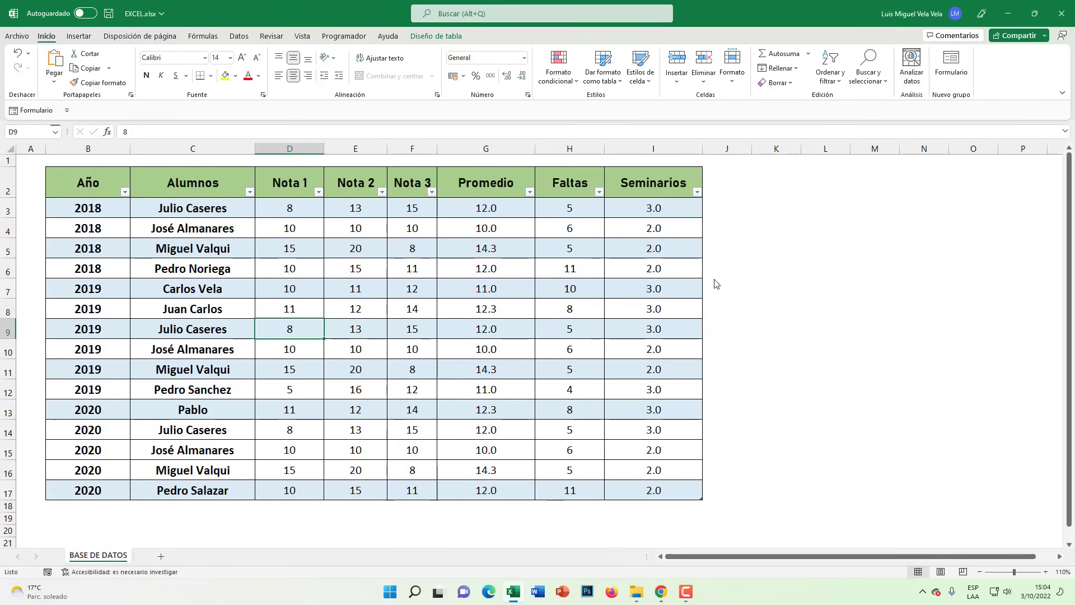
Inspect the Nota, Promedio, Faltas and Seminarios columns and the average formula in G5.
{"action": "left_click", "coordinate": [290, 424]}
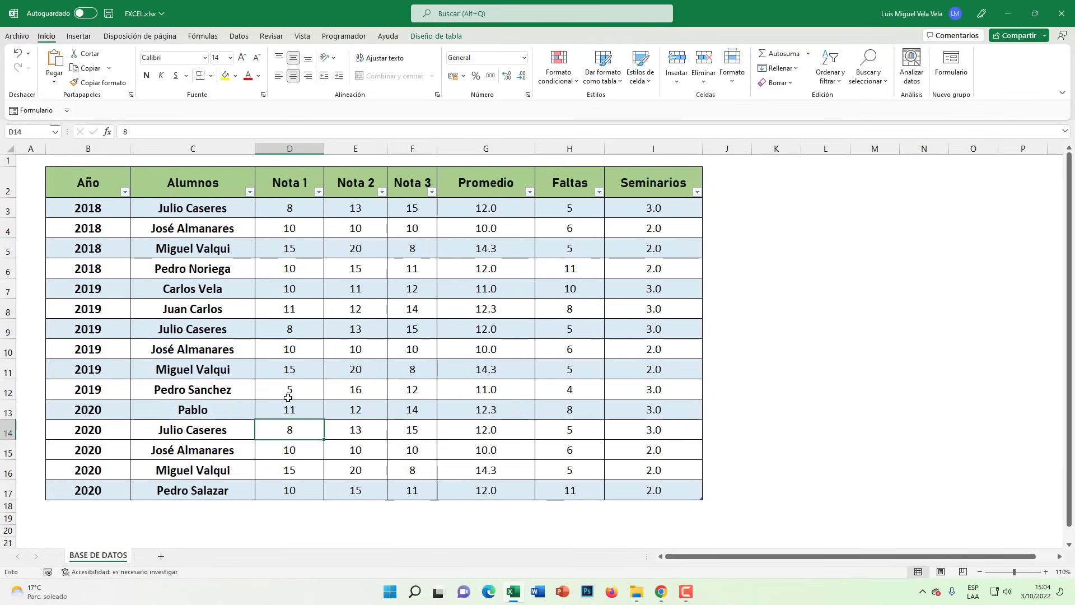
{"action": "mouse_move", "coordinate": [56, 170]}
{"action": "left_mouse_down"}
{"action": "mouse_move", "coordinate": [501, 311]}
{"action": "mouse_move", "coordinate": [650, 491]}
{"action": "left_mouse_up"}
{"action": "left_click", "coordinate": [355, 349]}
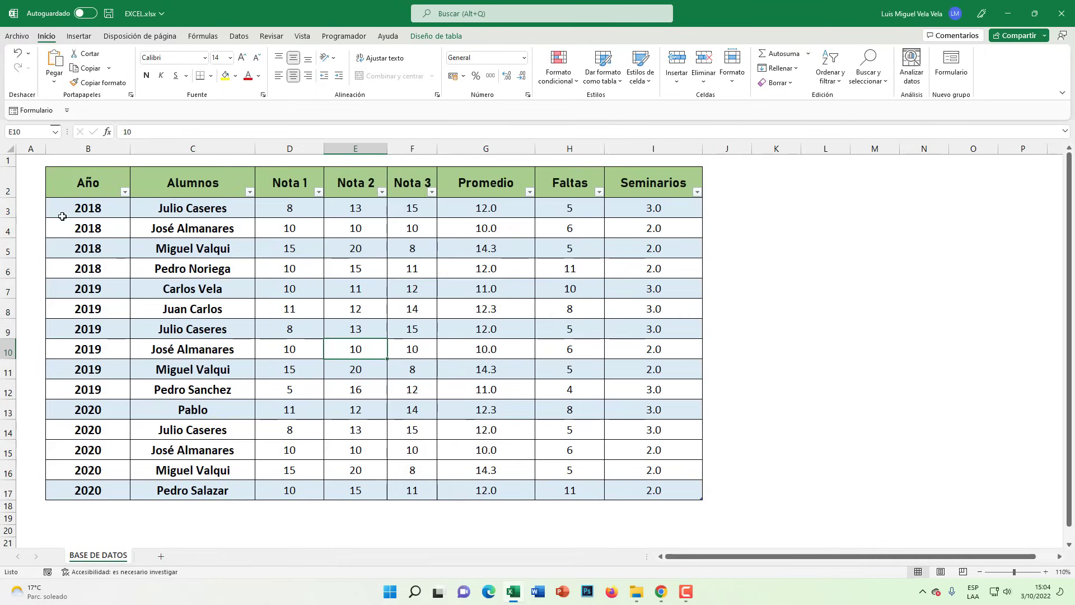
{"action": "left_click", "coordinate": [173, 169]}
{"action": "left_click", "coordinate": [290, 148]}
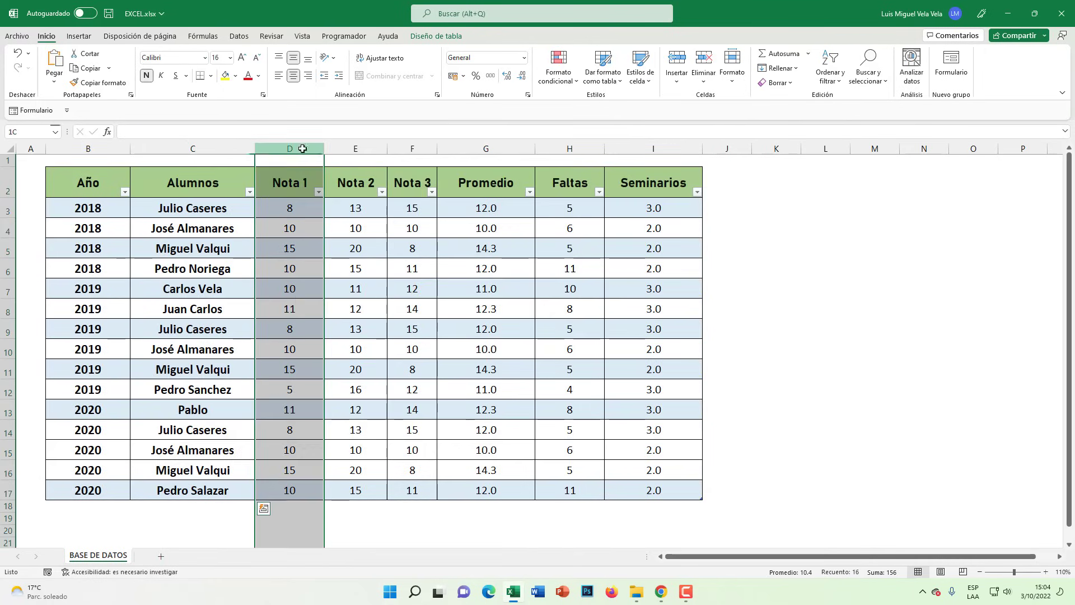
{"action": "left_click", "coordinate": [364, 147]}
{"action": "left_click", "coordinate": [408, 149]}
{"action": "left_click", "coordinate": [471, 149]}
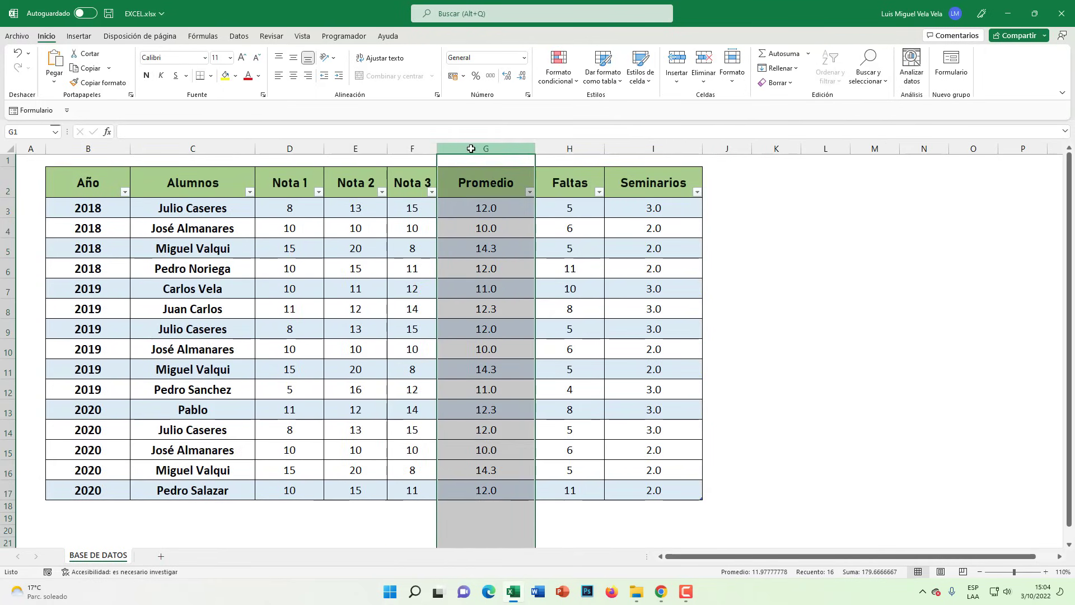
{"action": "left_click", "coordinate": [562, 149]}
{"action": "left_click", "coordinate": [637, 148]}
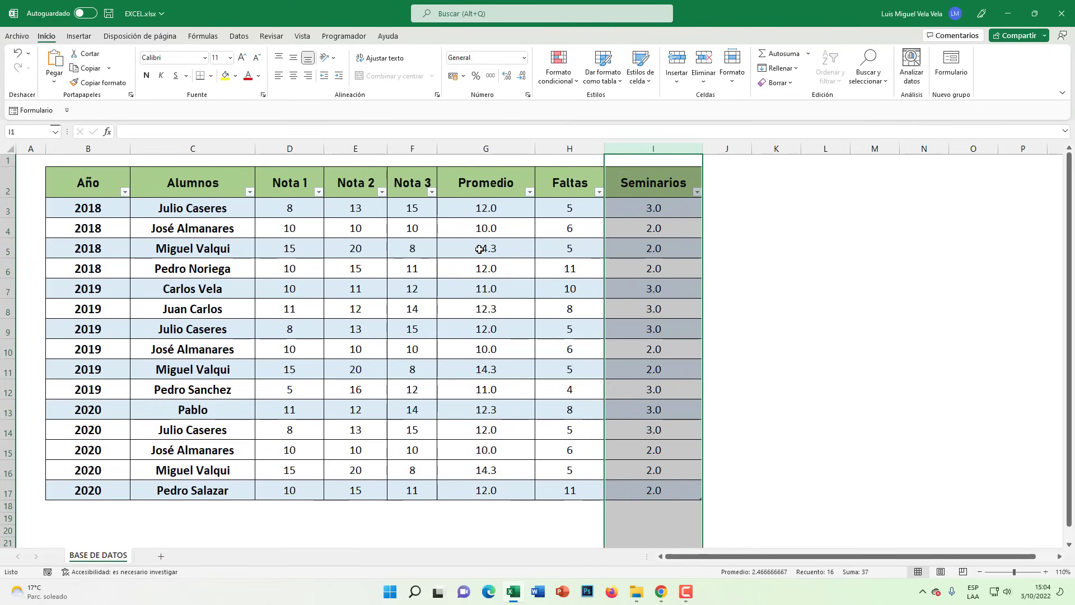
{"action": "left_click", "coordinate": [479, 249]}
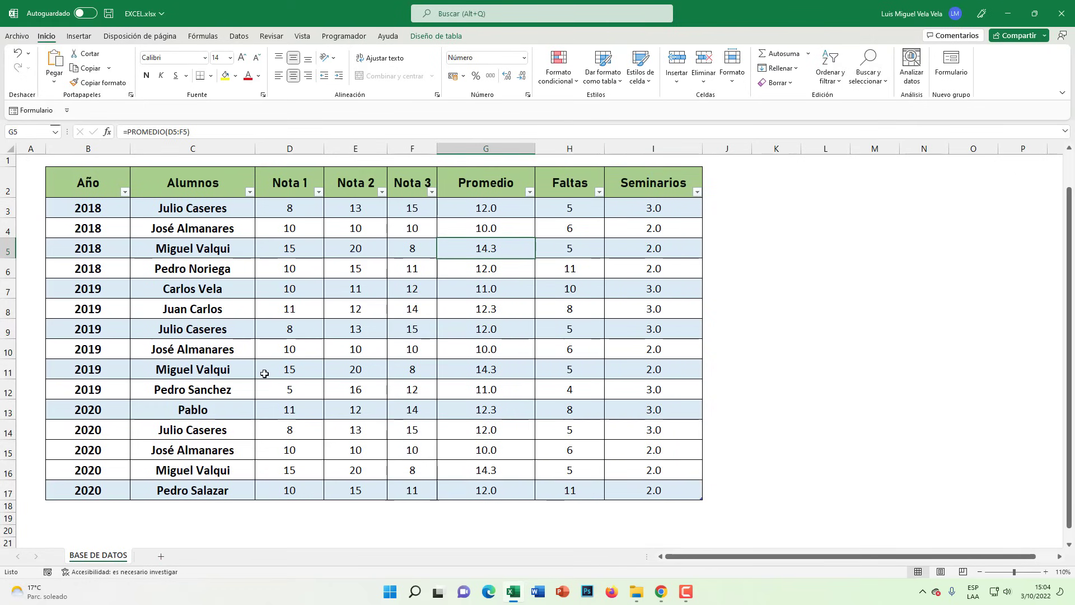
{"action": "scroll", "coordinate": [252, 374], "scroll_direction": "down", "scroll_amount": 1}
{"action": "scroll", "coordinate": [168, 425], "scroll_direction": "up", "scroll_amount": 1}
{"action": "scroll", "coordinate": [117, 444], "scroll_direction": "down", "scroll_amount": 1}
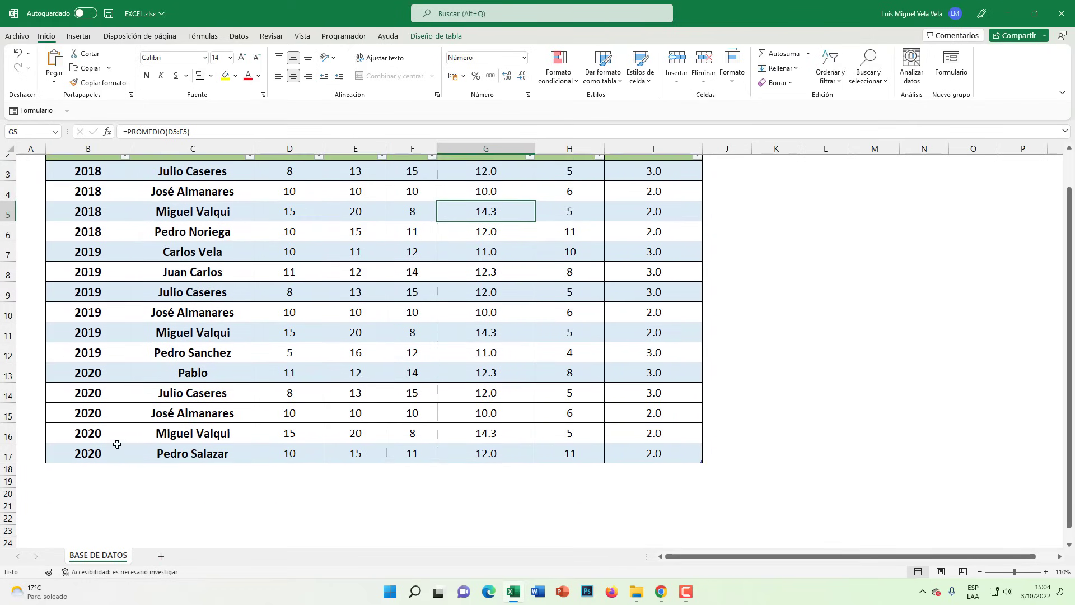
Start row 18 with the year 2022 and the student's corrected name.
{"action": "left_click", "coordinate": [81, 472]}
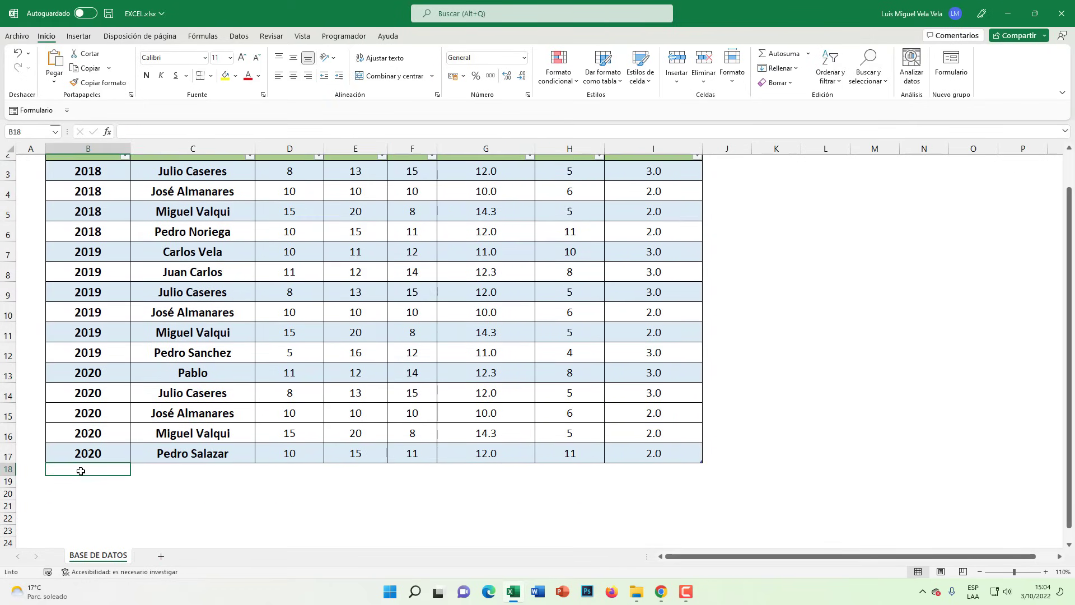
{"action": "type", "text": "2022"}
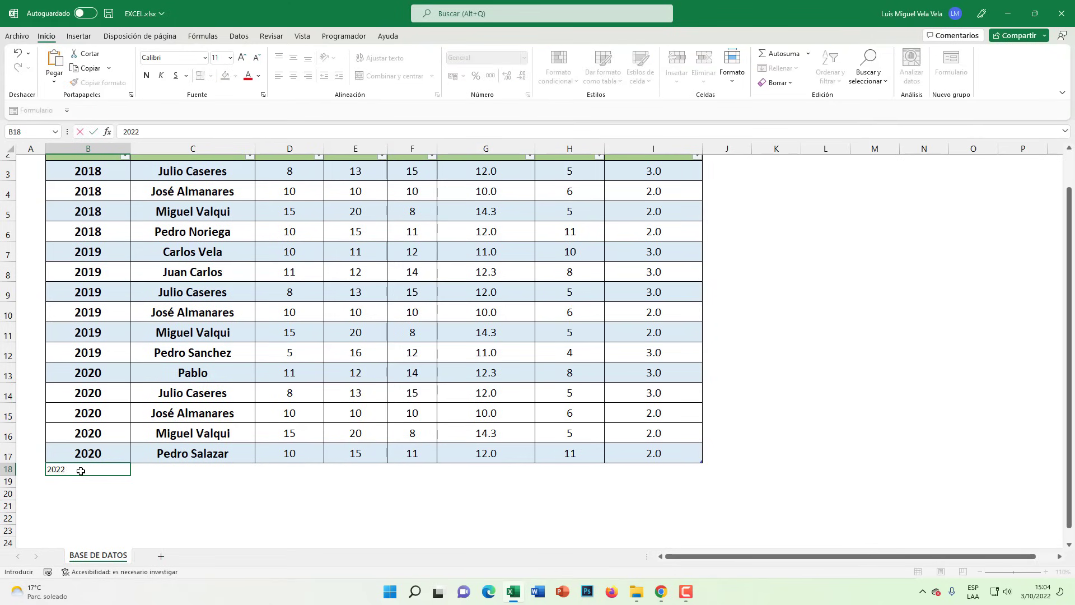
{"action": "key", "text": "Tab"}
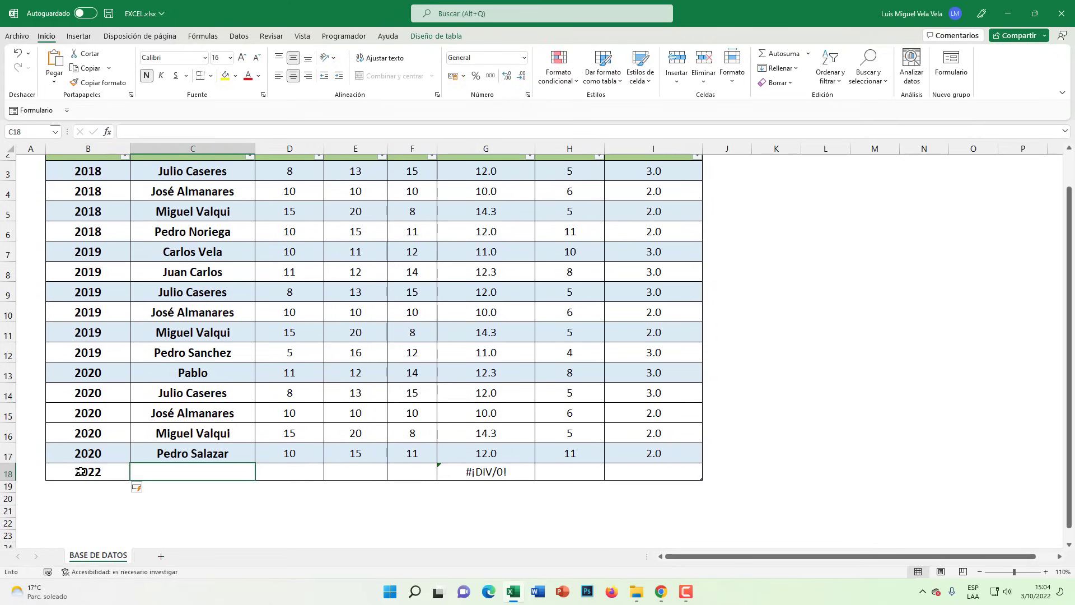
{"action": "type", "text": "Miguel VEla"}
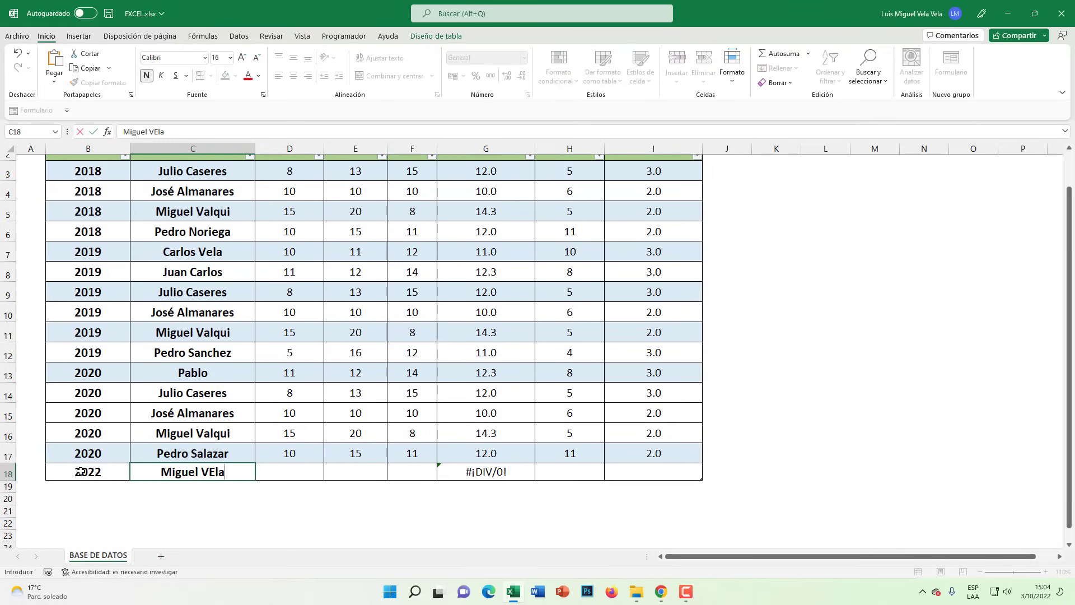
{"action": "key", "text": "BackSpace"}
{"action": "key", "text": "BackSpace"}
{"action": "key", "text": "BackSpace"}
{"action": "type", "text": "ela"}
{"action": "key", "text": "Tab"}
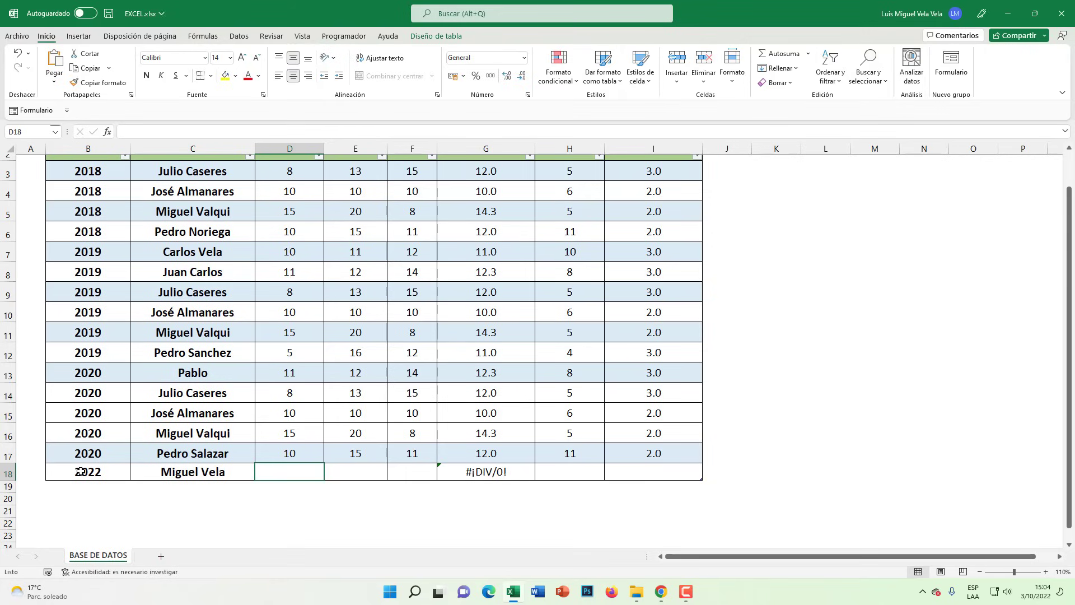
Enter marks 10, 10, 10, then 5 absences and 1 seminar in the new row.
{"action": "type", "text": "10"}
{"action": "key", "text": "Tab"}
{"action": "type", "text": "10"}
{"action": "key", "text": "Tab"}
{"action": "type", "text": "10"}
{"action": "key", "text": "Tab"}
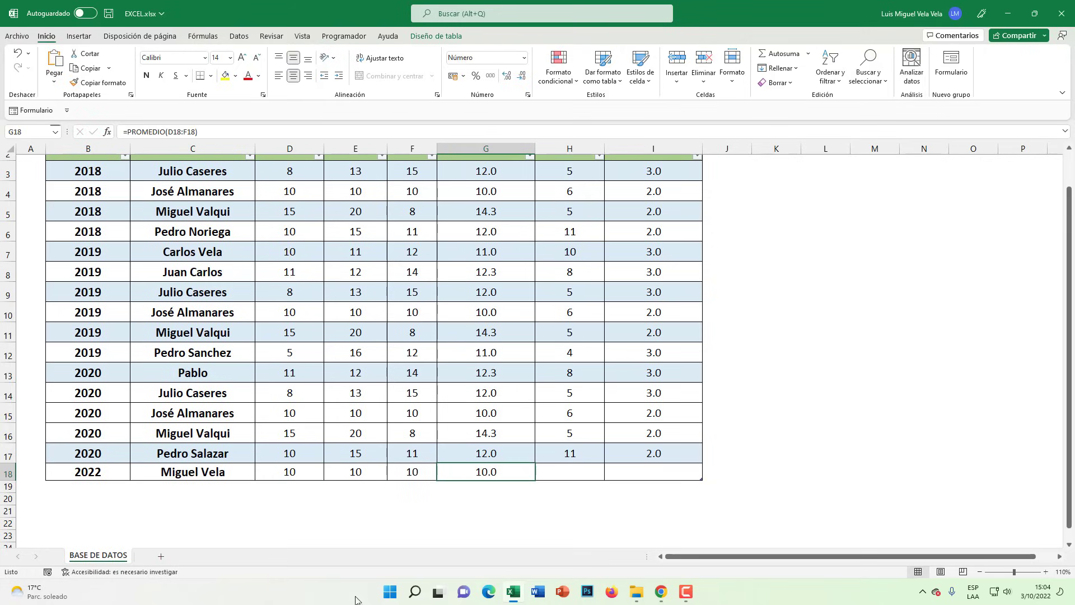
{"action": "left_click", "coordinate": [570, 475]}
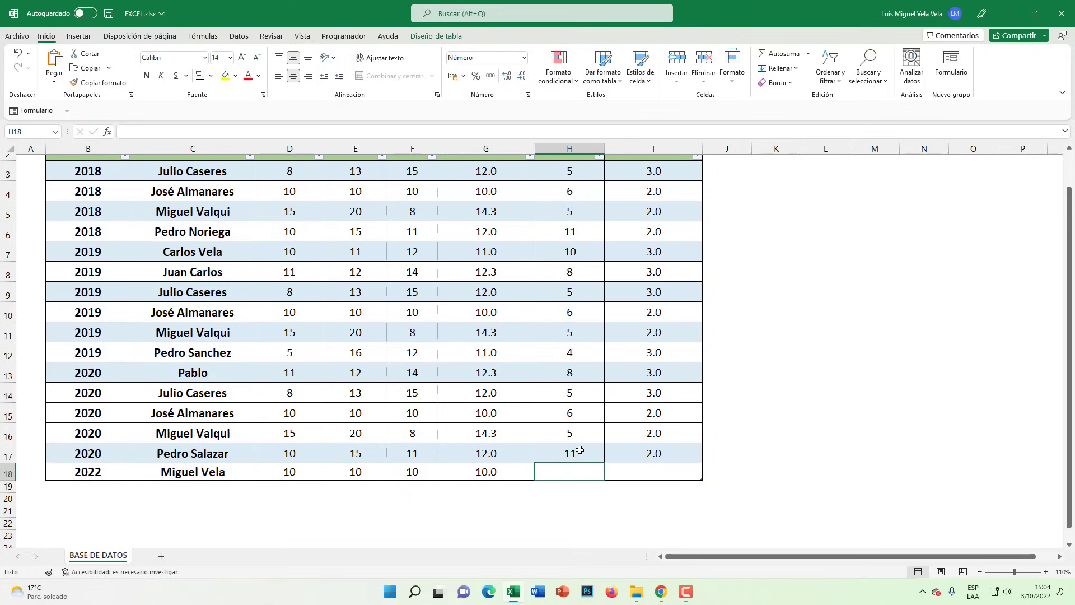
{"action": "type", "text": "5"}
{"action": "left_click", "coordinate": [647, 470]}
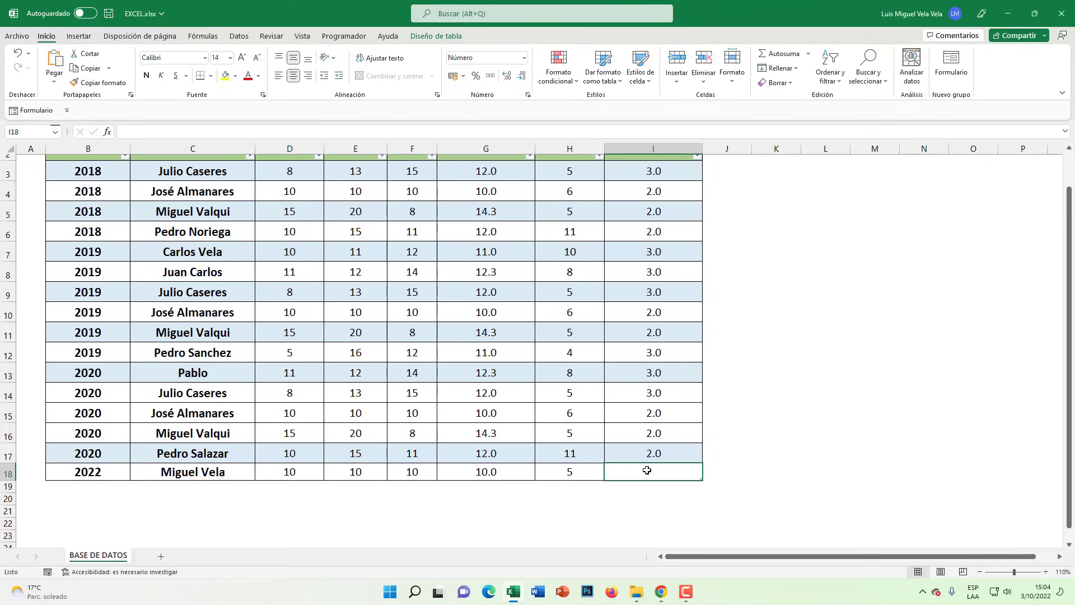
{"action": "type", "text": "1"}
{"action": "left_click", "coordinate": [643, 425]}
{"action": "scroll", "coordinate": [285, 447], "scroll_direction": "up", "scroll_amount": 1}
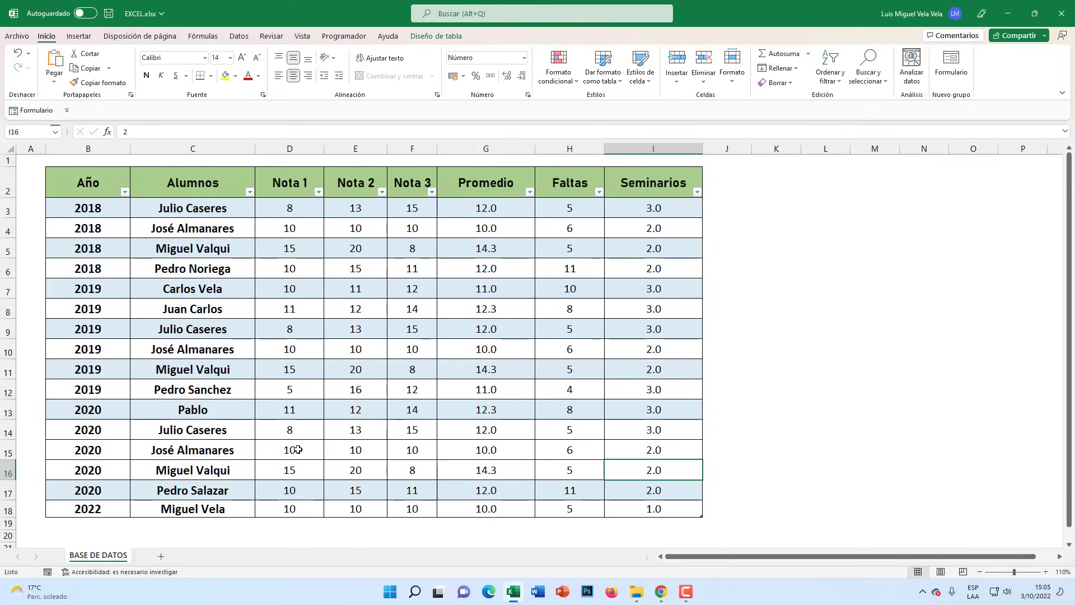
{"action": "left_click", "coordinate": [329, 331]}
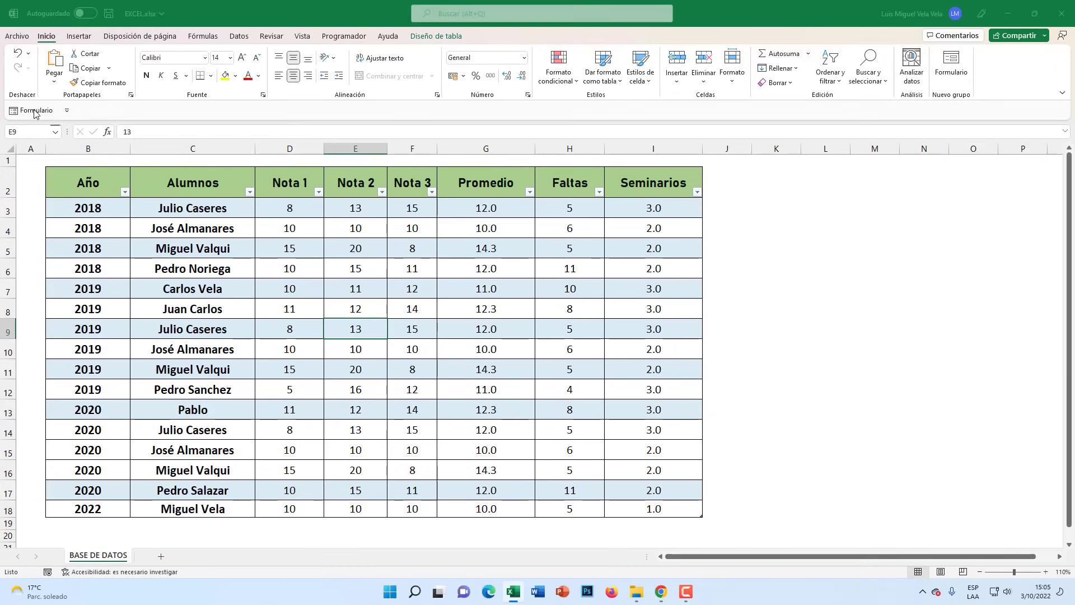
{"action": "left_click", "coordinate": [35, 112]}
{"action": "mouse_move", "coordinate": [468, 179]}
{"action": "left_mouse_down"}
{"action": "mouse_move", "coordinate": [425, 181]}
{"action": "mouse_move", "coordinate": [439, 165]}
{"action": "left_mouse_up"}
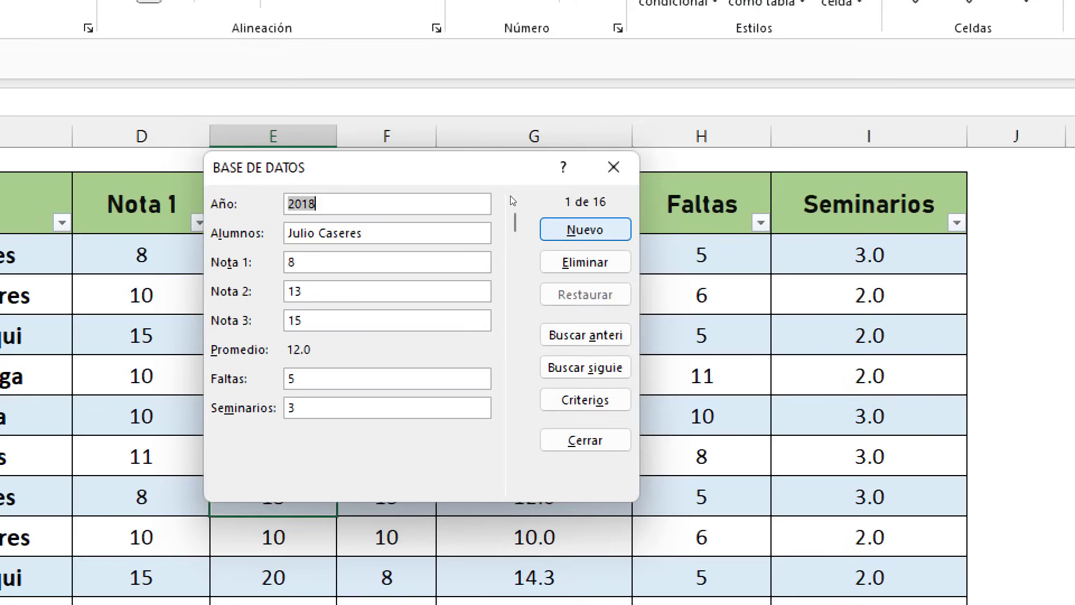
{"action": "key", "text": "alt+n"}
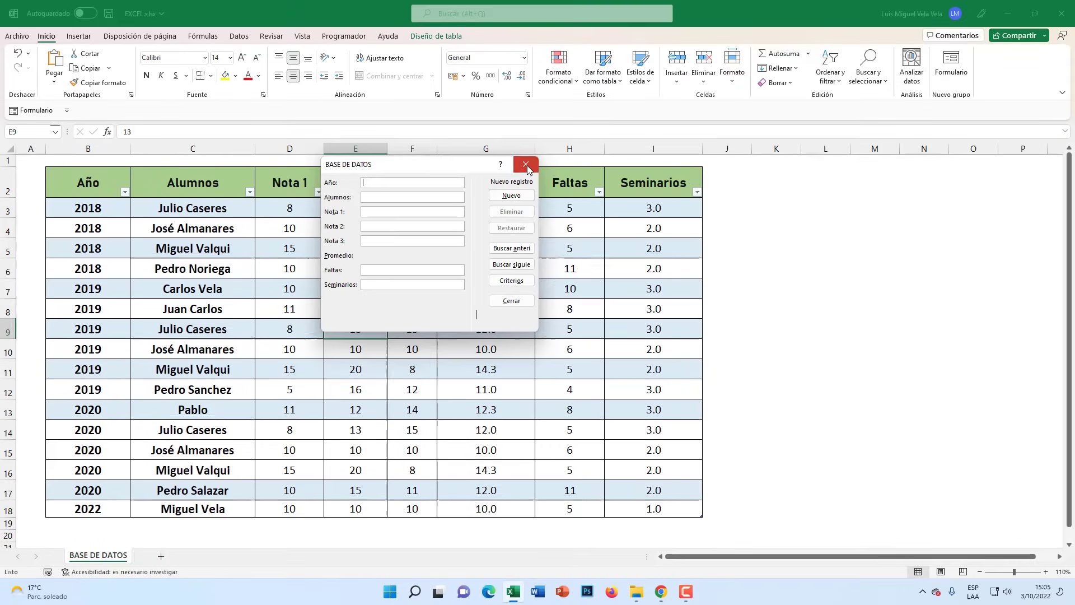
Close the data form and select the grades table to turn it into a plain range.
{"action": "left_click", "coordinate": [526, 163]}
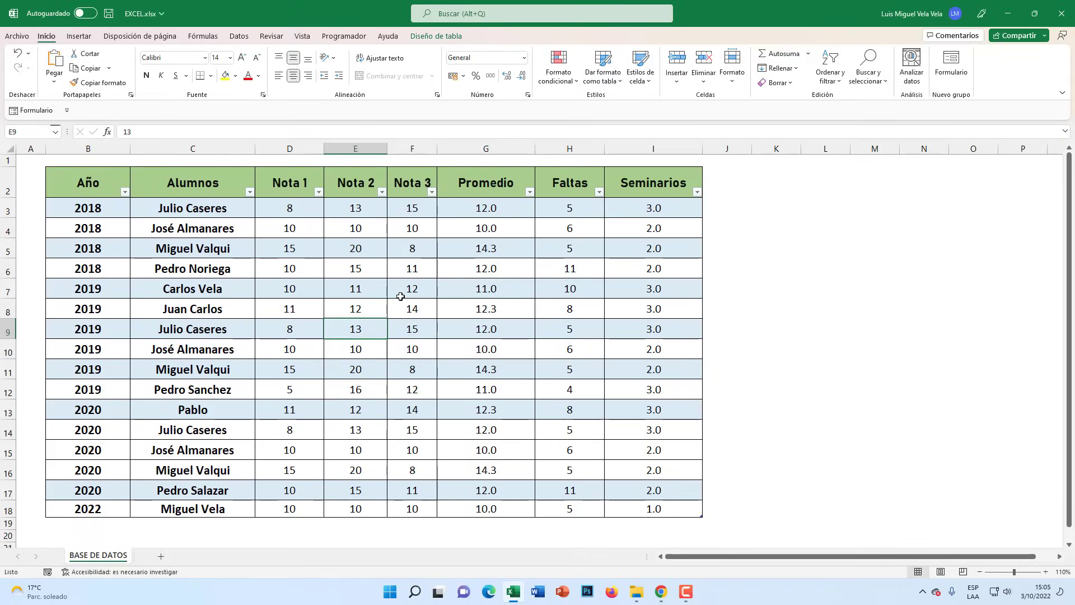
{"action": "left_click", "coordinate": [400, 297]}
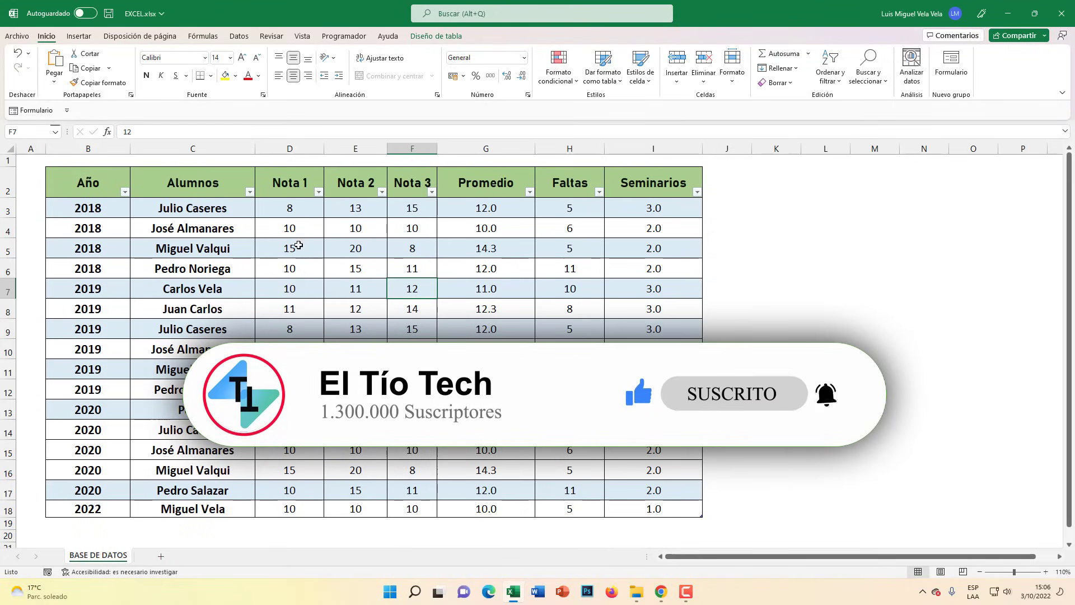
{"action": "mouse_move", "coordinate": [95, 181]}
{"action": "left_mouse_down"}
{"action": "mouse_move", "coordinate": [602, 416]}
{"action": "mouse_move", "coordinate": [653, 508]}
{"action": "left_mouse_up"}
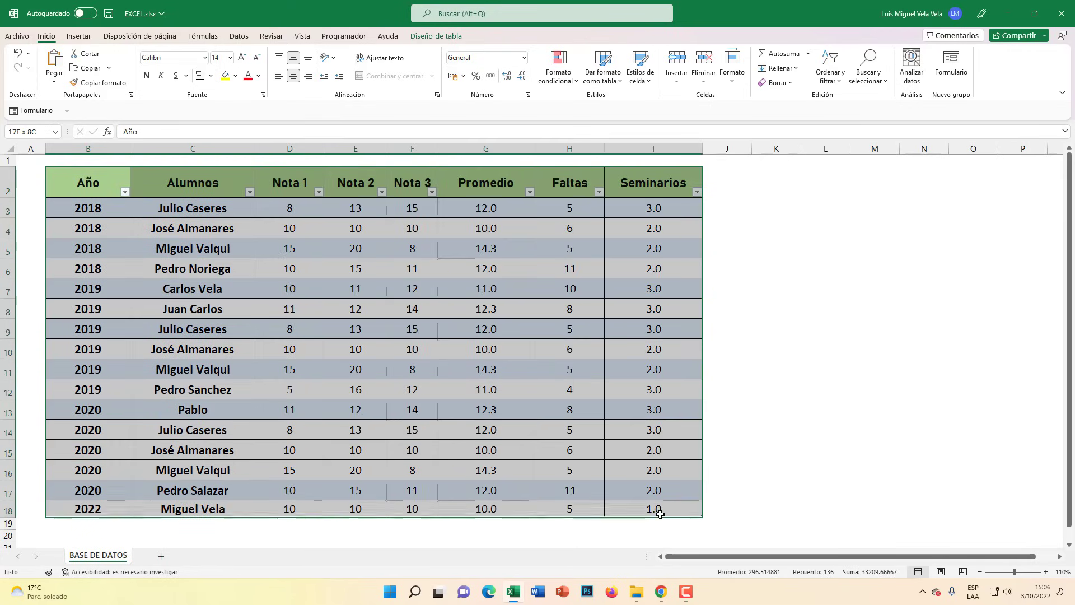
{"action": "left_click", "coordinate": [384, 371]}
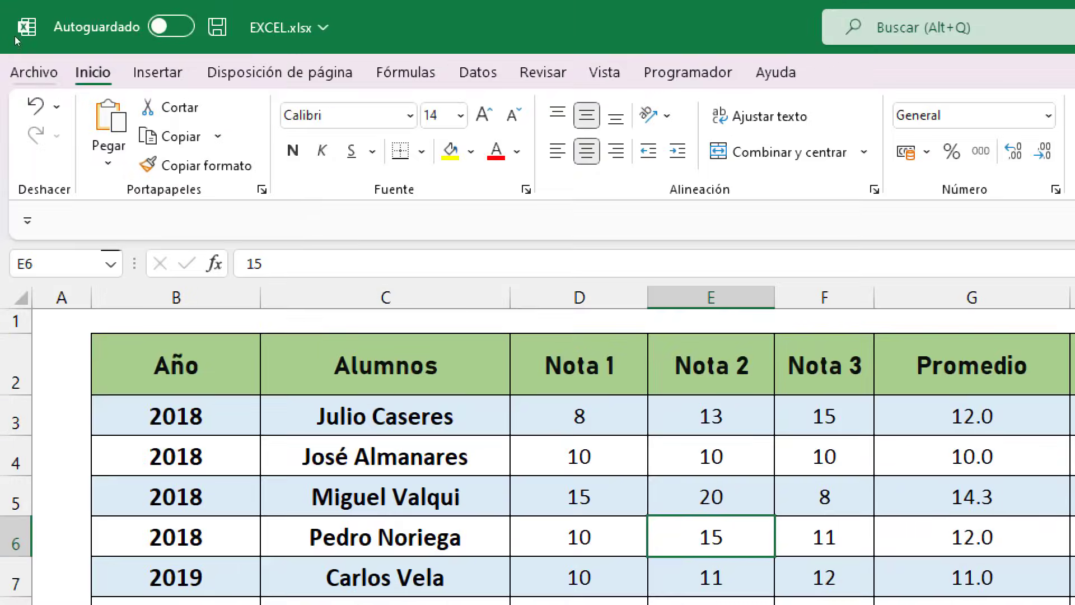
Open Excel Options from Archivo and go to Personalizar cinta de opciones.
{"action": "left_click", "coordinate": [34, 72]}
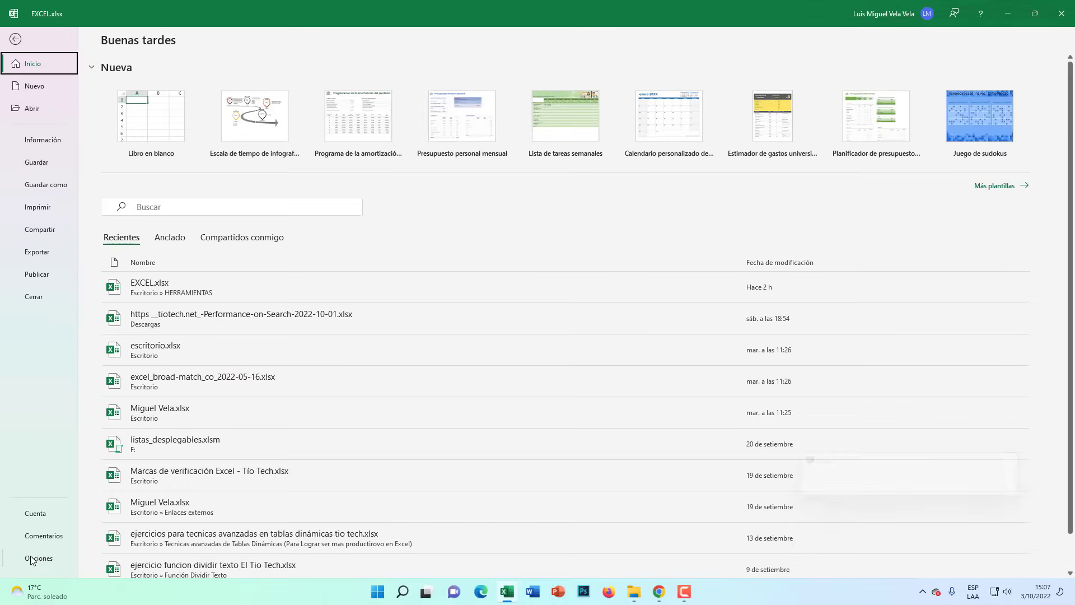
{"action": "left_click", "coordinate": [32, 558]}
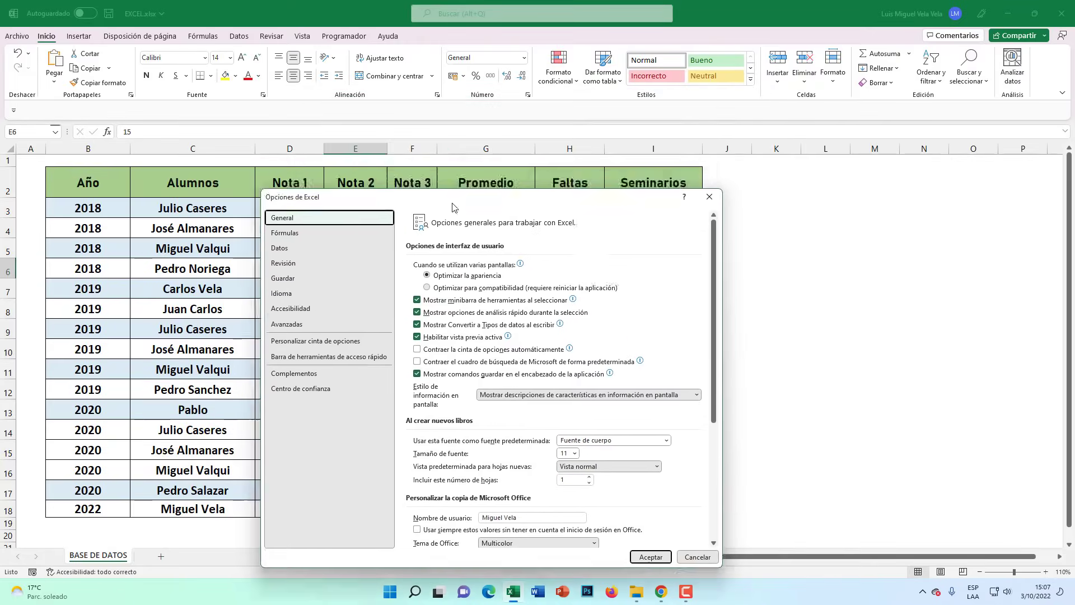
{"action": "left_click_drag", "start_coordinate": [492, 114], "coordinate": [480, 135]}
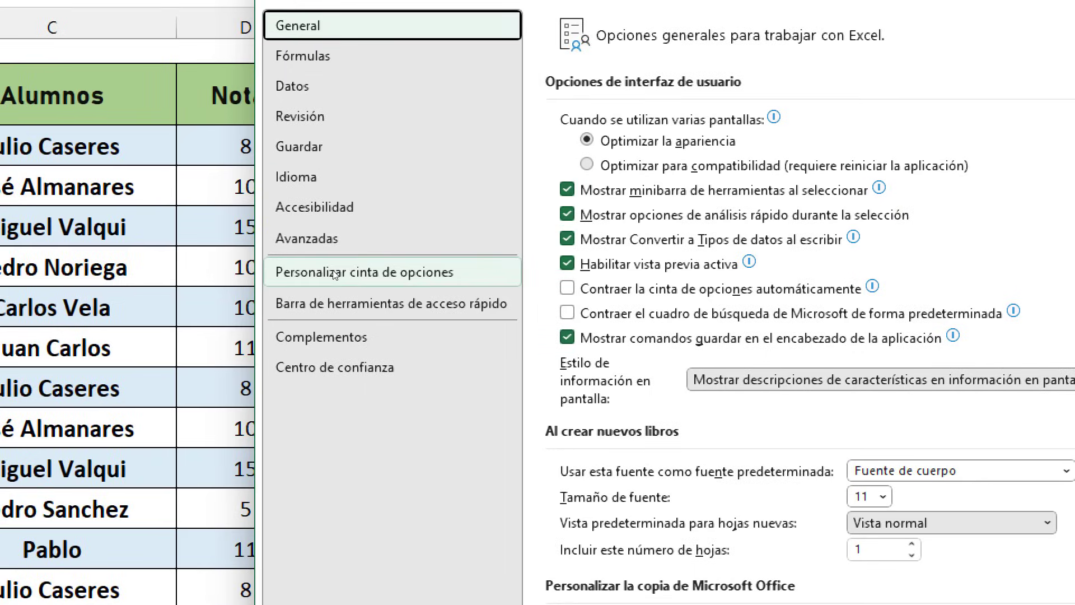
{"action": "left_click", "coordinate": [358, 274]}
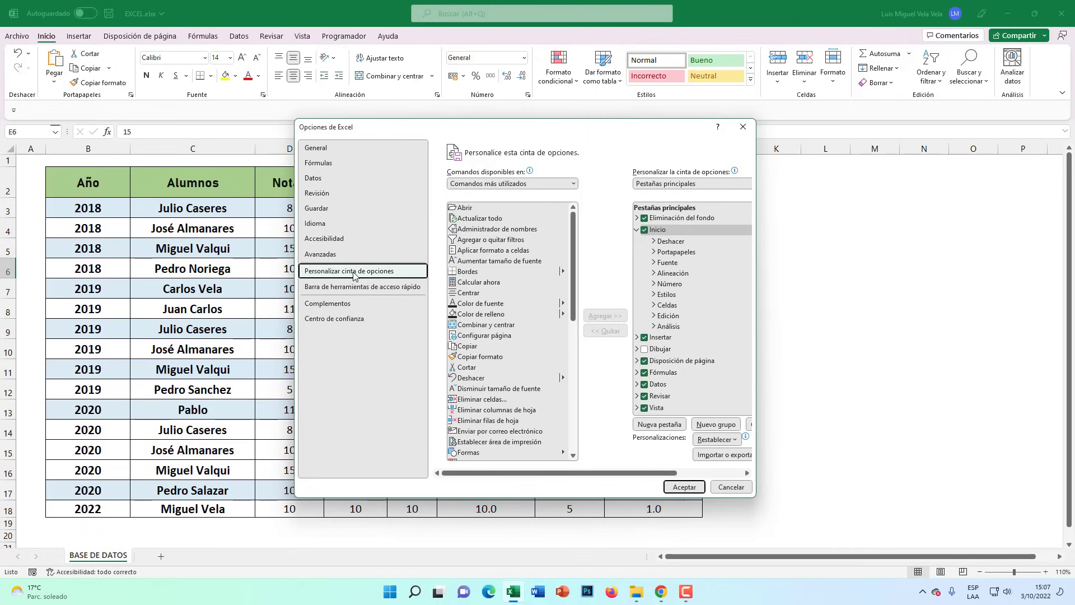
Set Comandos disponibles en to Todos los comandos.
{"action": "left_click", "coordinate": [519, 183]}
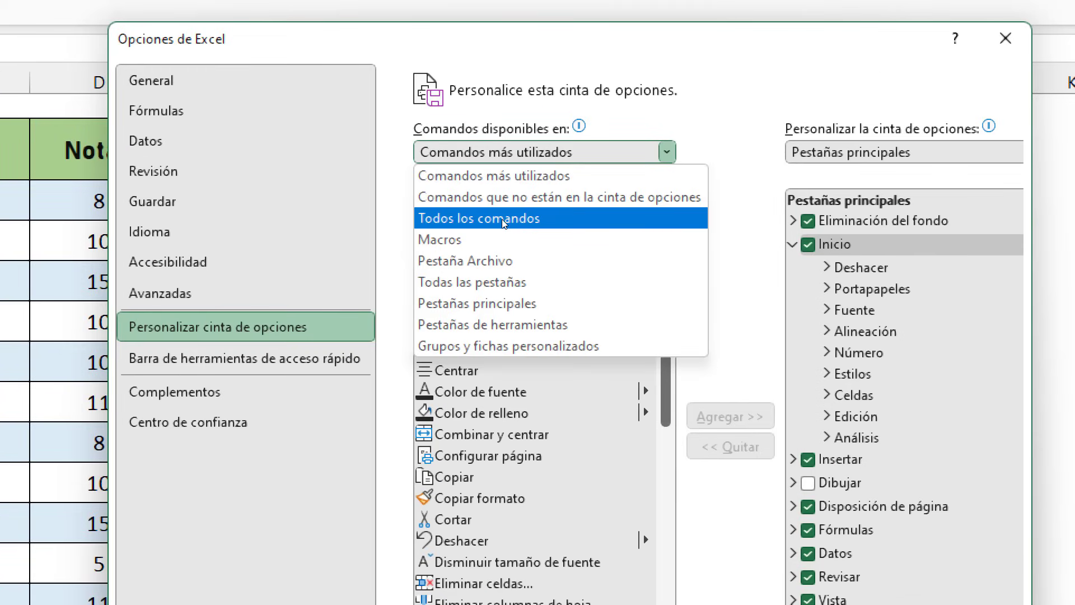
{"action": "key", "text": "Escape"}
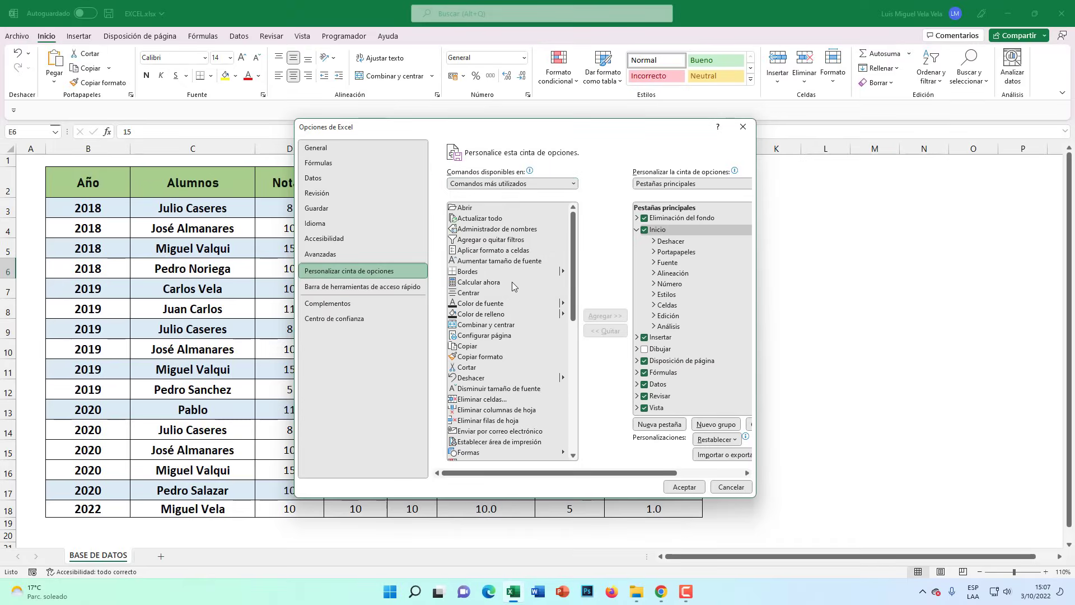
{"action": "left_click", "coordinate": [512, 269]}
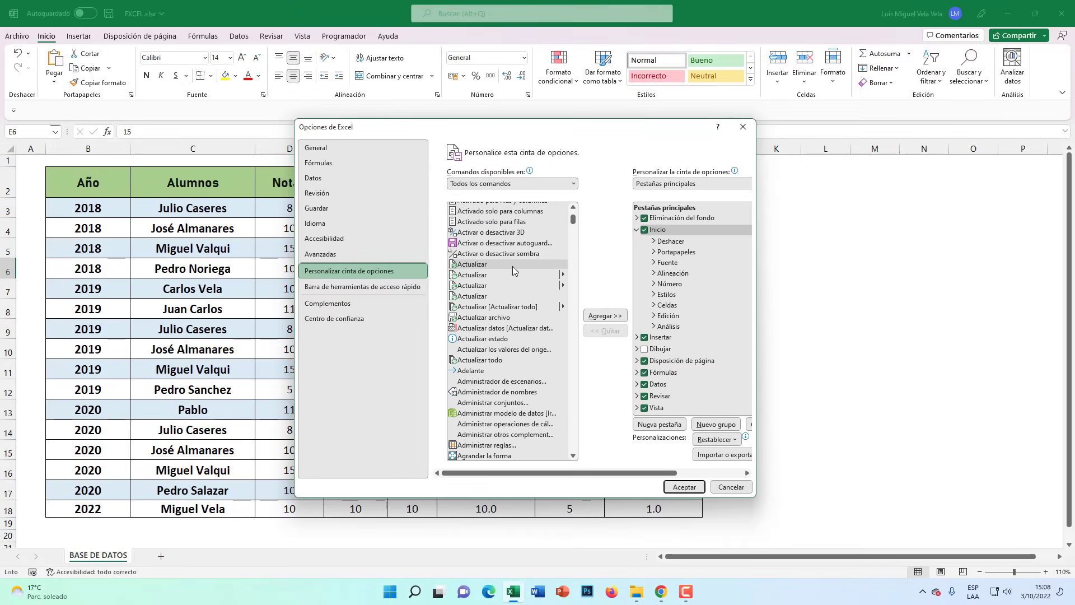
{"action": "scroll", "coordinate": [512, 267], "scroll_direction": "down", "scroll_amount": 2}
{"action": "scroll", "coordinate": [508, 270], "scroll_direction": "up", "scroll_amount": 4}
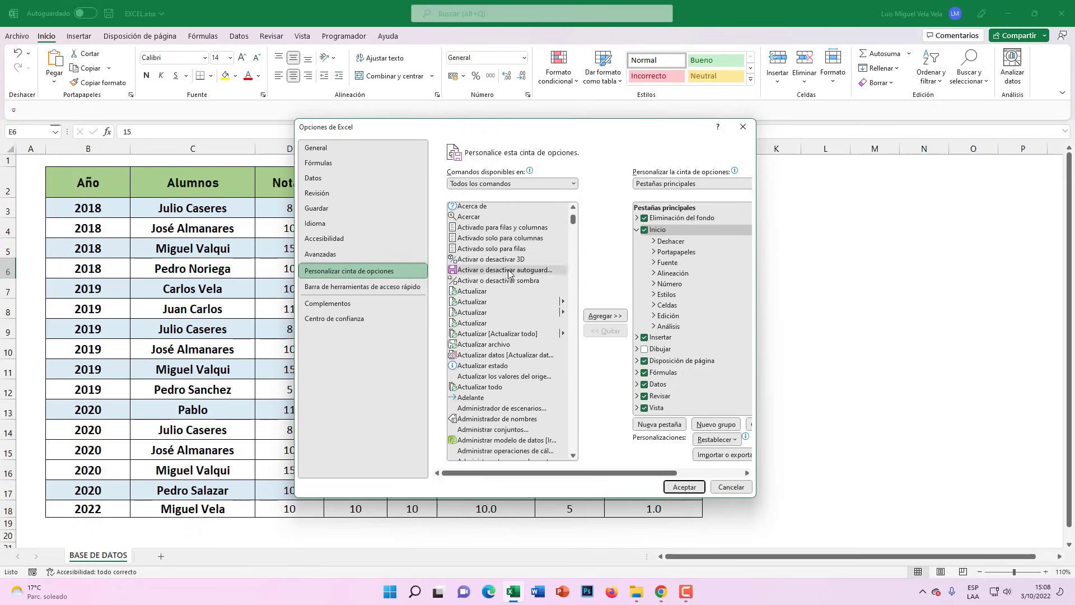
{"action": "scroll", "coordinate": [508, 272], "scroll_direction": "down", "scroll_amount": 2}
{"action": "scroll", "coordinate": [510, 274], "scroll_direction": "up", "scroll_amount": 3}
{"action": "scroll", "coordinate": [511, 277], "scroll_direction": "down", "scroll_amount": 3}
{"action": "scroll", "coordinate": [511, 282], "scroll_direction": "up", "scroll_amount": 2}
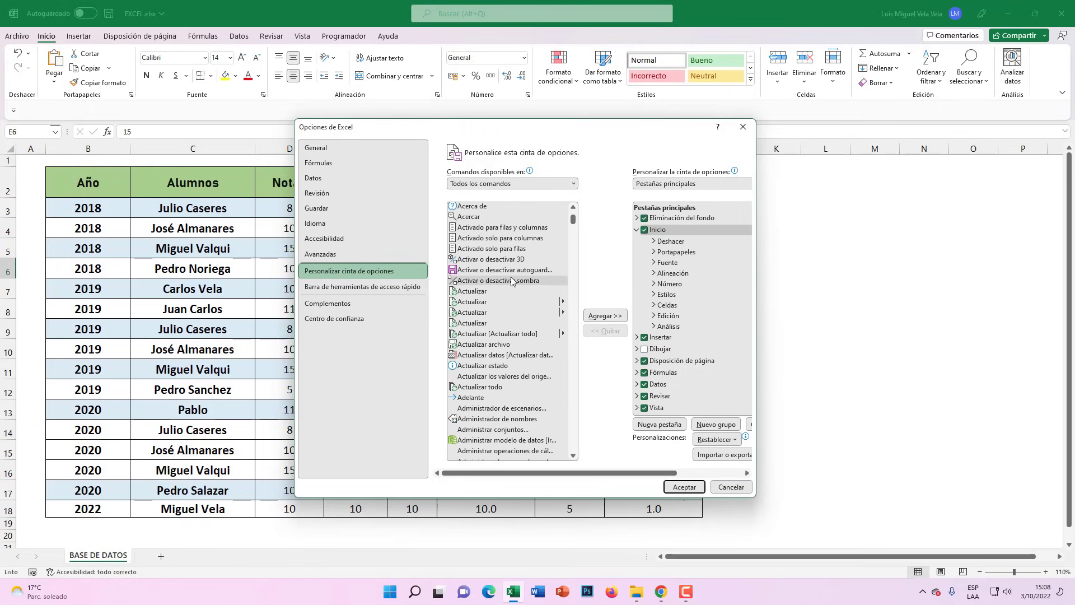
Move down the full command list to the Formulario… command.
{"action": "left_click", "coordinate": [503, 250]}
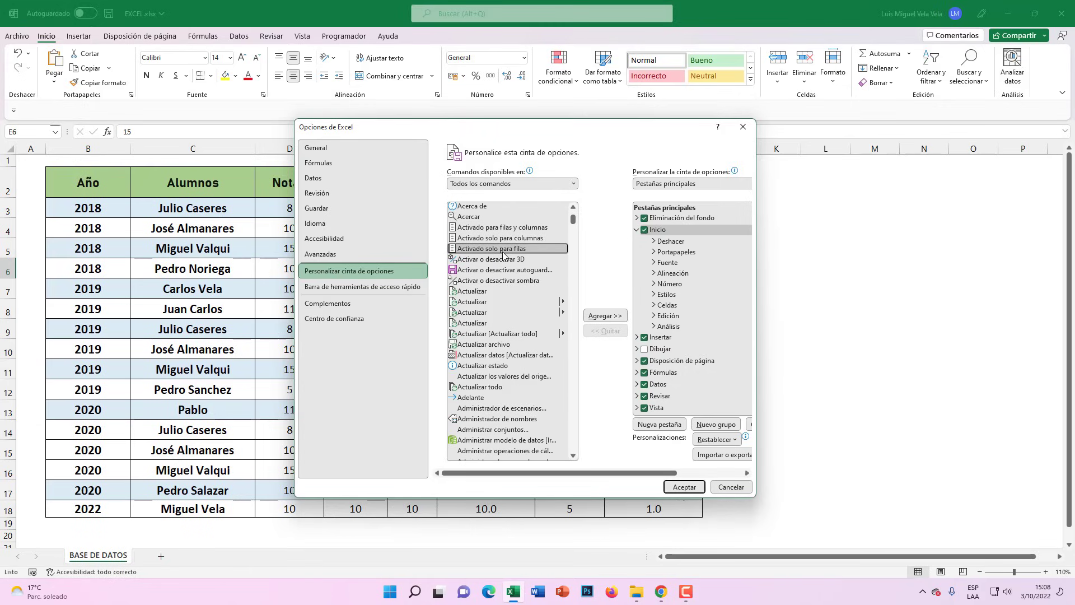
{"action": "key", "text": "e"}
{"action": "key", "text": "Down"}
{"action": "key", "text": "Down"}
{"action": "key", "text": "Down"}
{"action": "key", "text": "Down"}
{"action": "key", "text": "Down"}
{"action": "key", "text": "Down"}
{"action": "key", "text": "Down"}
{"action": "key", "text": "Down"}
{"action": "key", "text": "Down"}
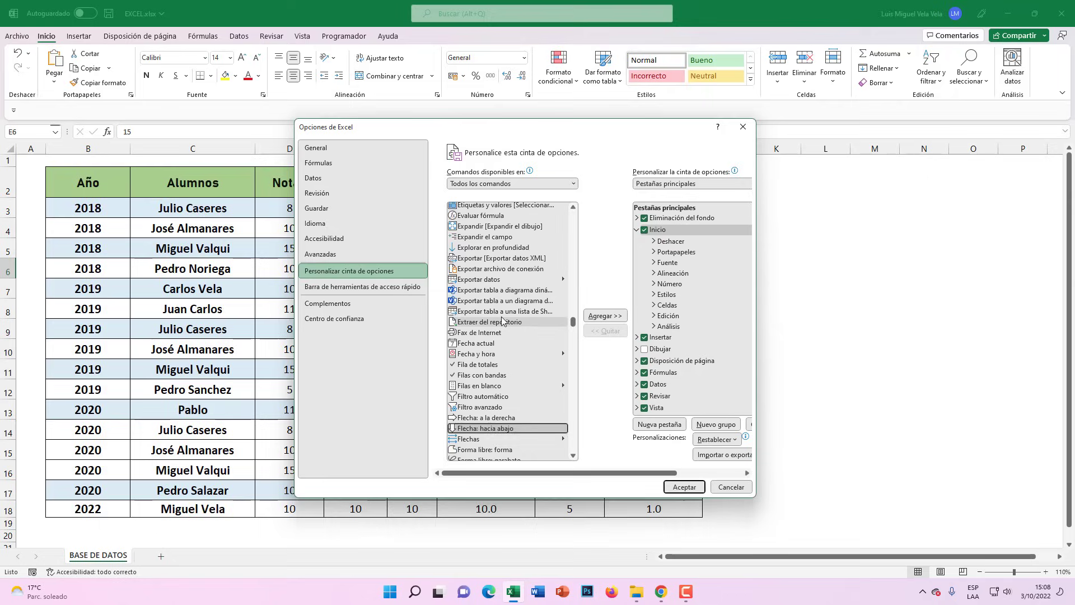
{"action": "scroll", "coordinate": [502, 321], "scroll_direction": "down", "scroll_amount": 4}
{"action": "key", "text": "Down"}
{"action": "key", "text": "Down"}
{"action": "key", "text": "Down"}
{"action": "key", "text": "Down"}
{"action": "key", "text": "Down"}
{"action": "key", "text": "Down"}
{"action": "key", "text": "Down"}
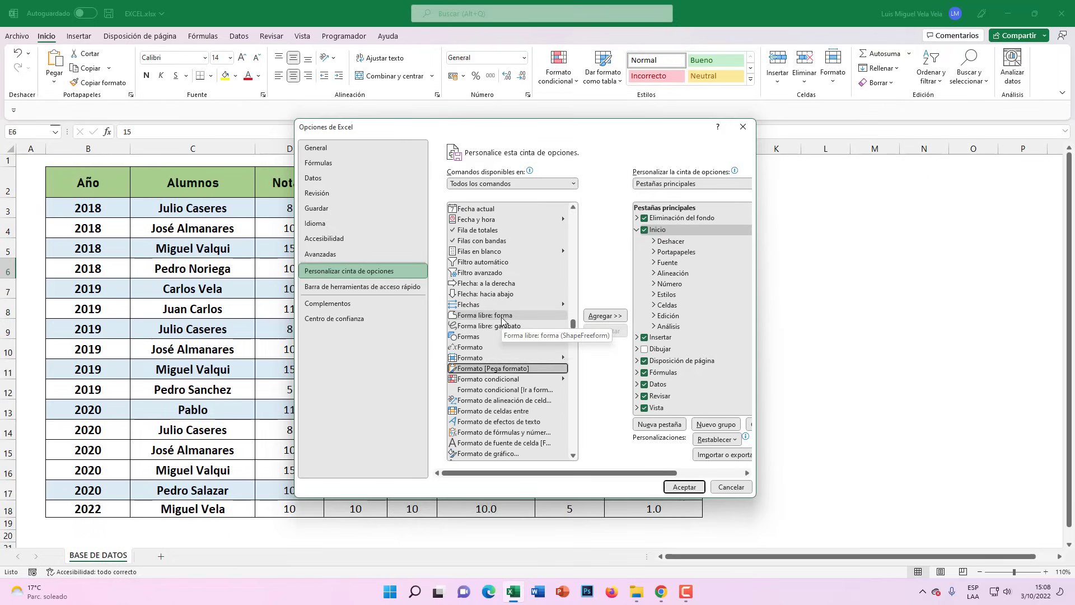
{"action": "key", "text": "Down"}
{"action": "key", "text": "Down"}
{"action": "key", "text": "Down"}
{"action": "scroll", "coordinate": [502, 321], "scroll_direction": "down", "scroll_amount": 3}
{"action": "key", "text": "Down"}
{"action": "key", "text": "Down"}
{"action": "key", "text": "Down"}
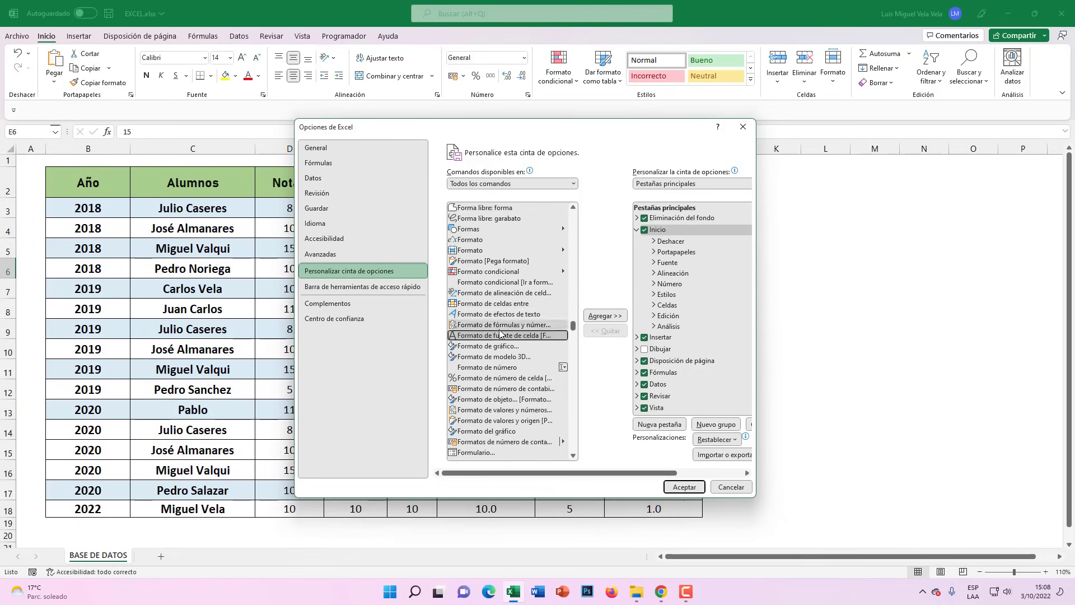
{"action": "key", "text": "Down"}
{"action": "key", "text": "Down"}
{"action": "key", "text": "Down"}
{"action": "key", "text": "Down"}
{"action": "key", "text": "Down"}
{"action": "key", "text": "Down"}
{"action": "key", "text": "Down"}
{"action": "key", "text": "Down"}
{"action": "scroll", "coordinate": [501, 339], "scroll_direction": "down", "scroll_amount": 2}
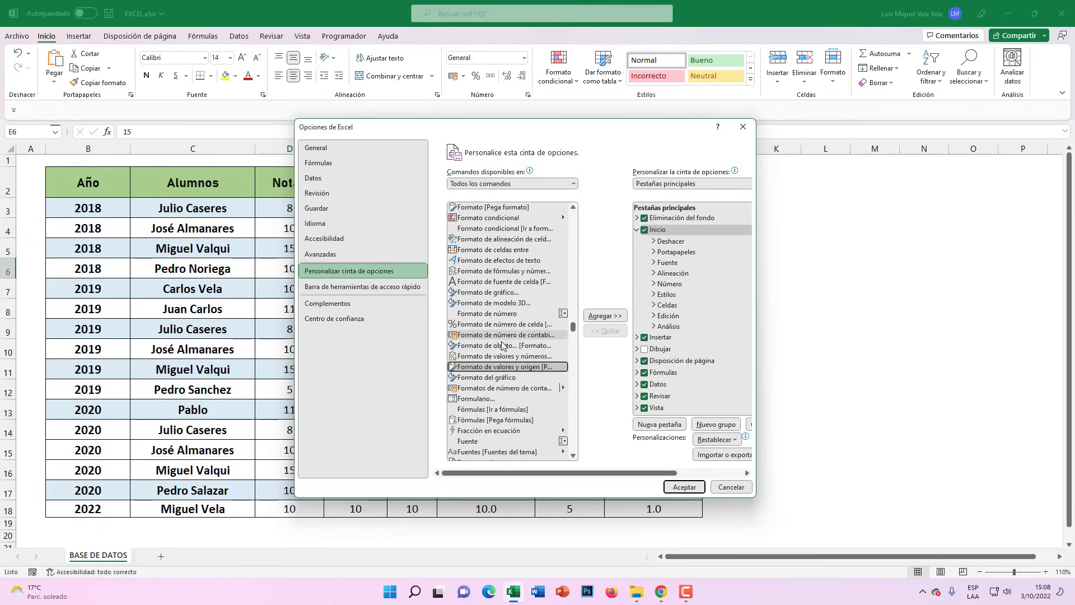
{"action": "key", "text": "Down"}
{"action": "key", "text": "Down"}
{"action": "key", "text": "Down"}
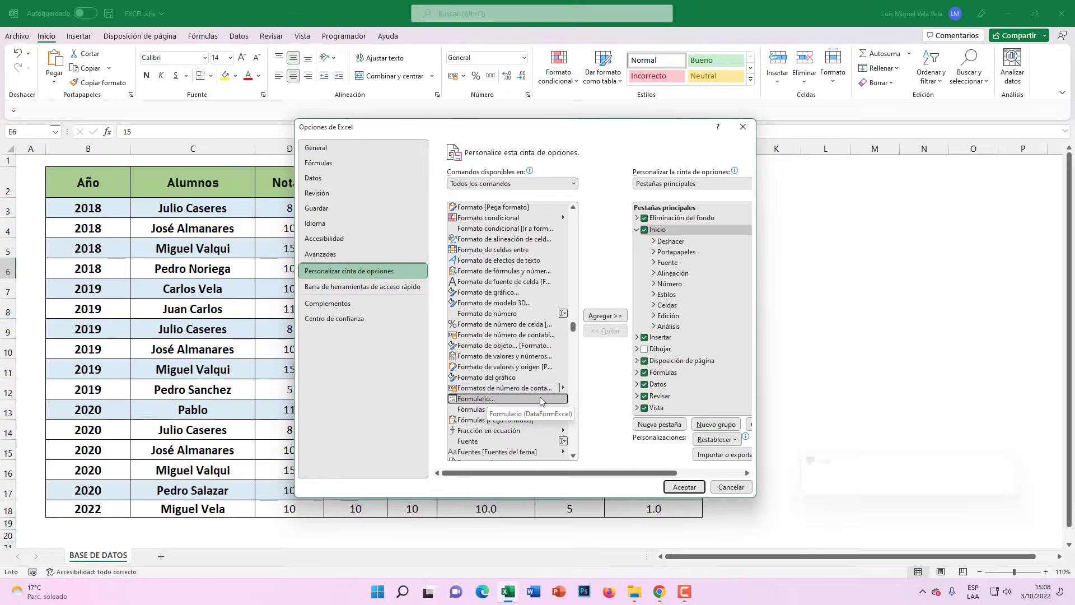
Widen the Options dialog and expand the Inicio tab in the main tabs list.
{"action": "left_click", "coordinate": [637, 229]}
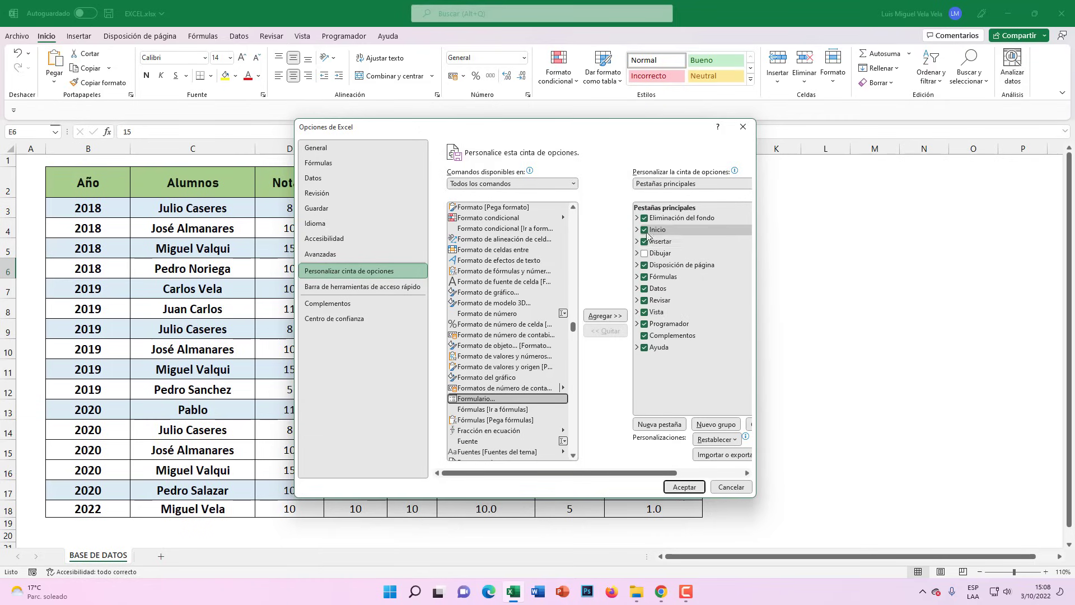
{"action": "left_click_drag", "start_coordinate": [755, 237], "coordinate": [903, 240]}
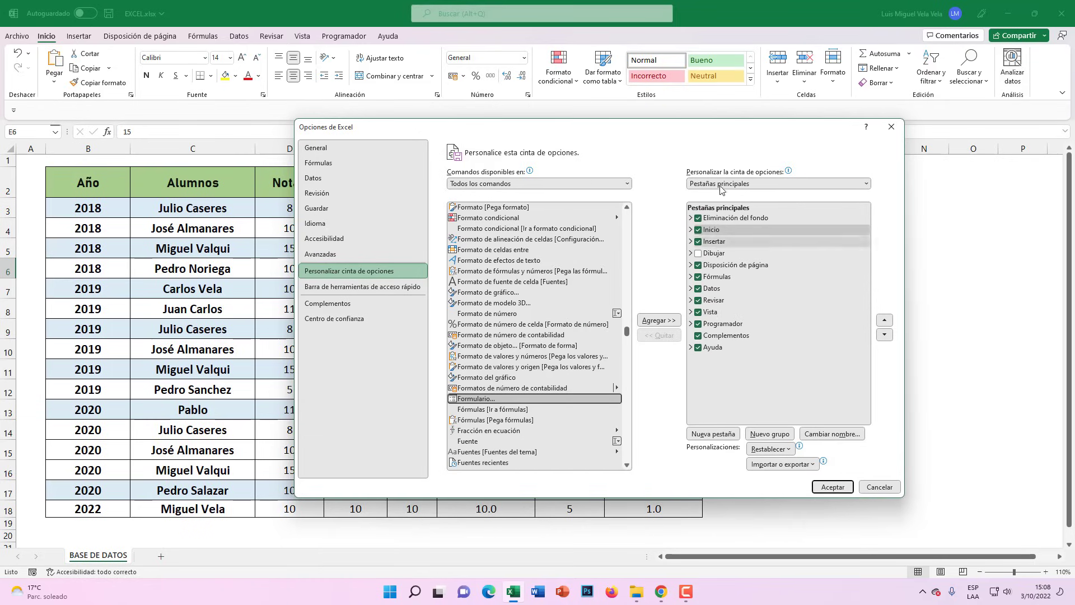
{"action": "left_click_drag", "start_coordinate": [682, 130], "coordinate": [543, 126]}
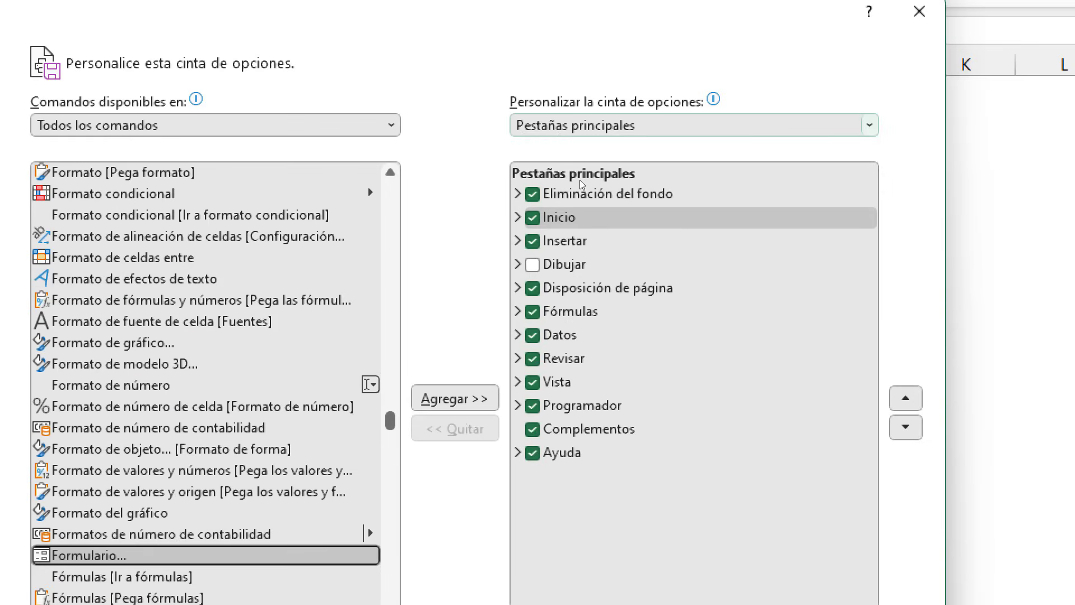
{"action": "left_click", "coordinate": [583, 179]}
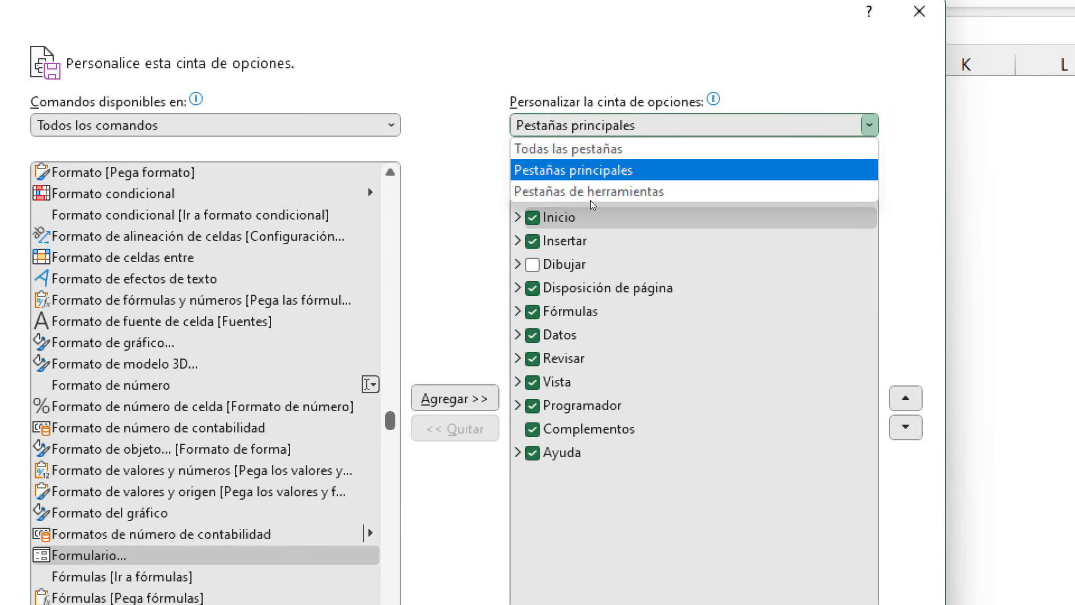
{"action": "left_click", "coordinate": [591, 204]}
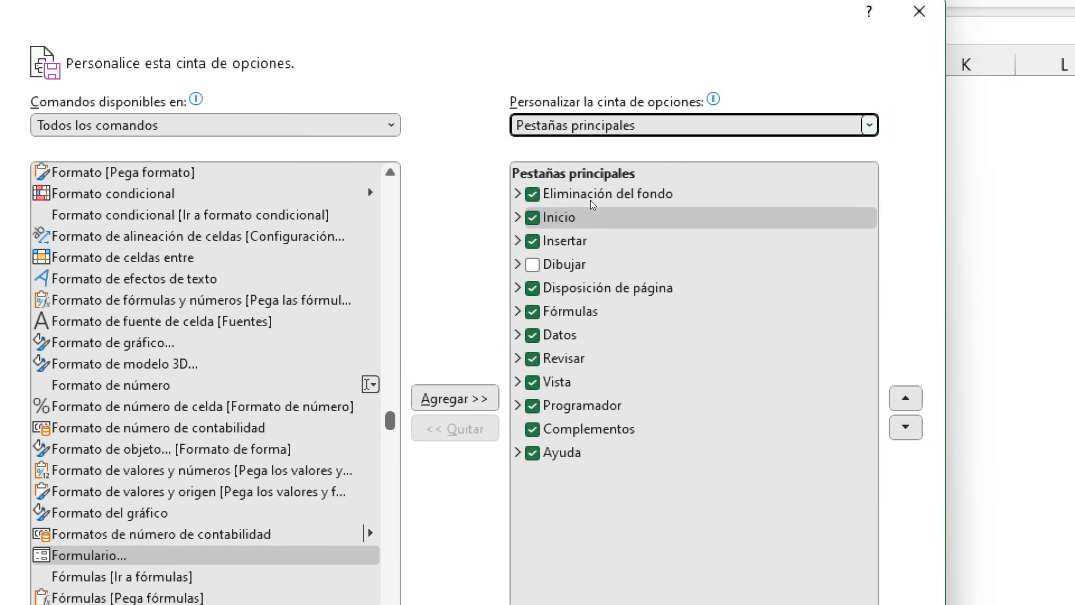
{"action": "double_click", "coordinate": [554, 224]}
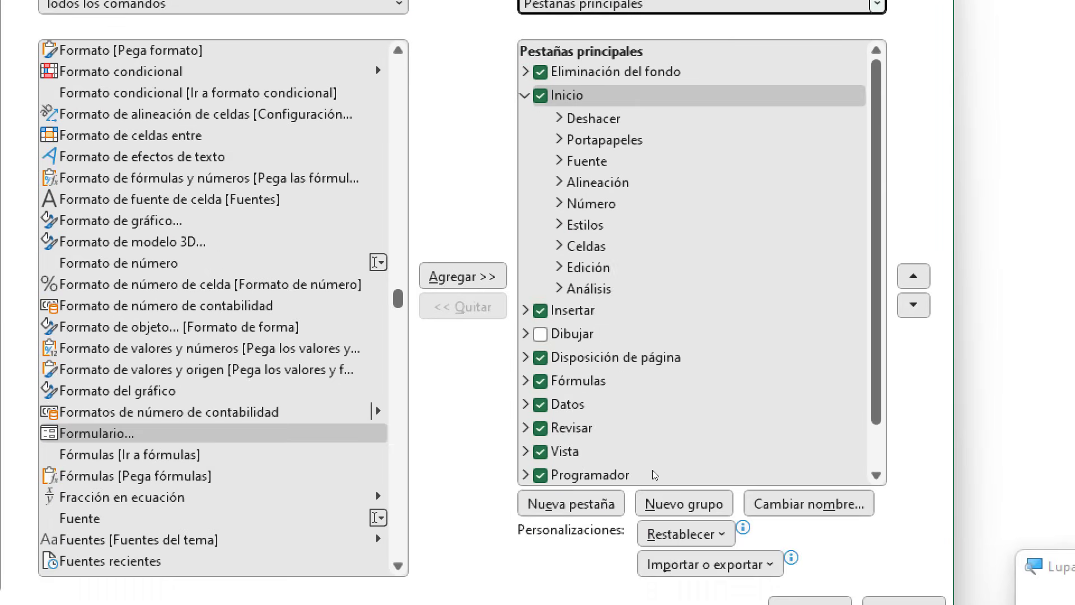
{"action": "key", "text": "alt+n"}
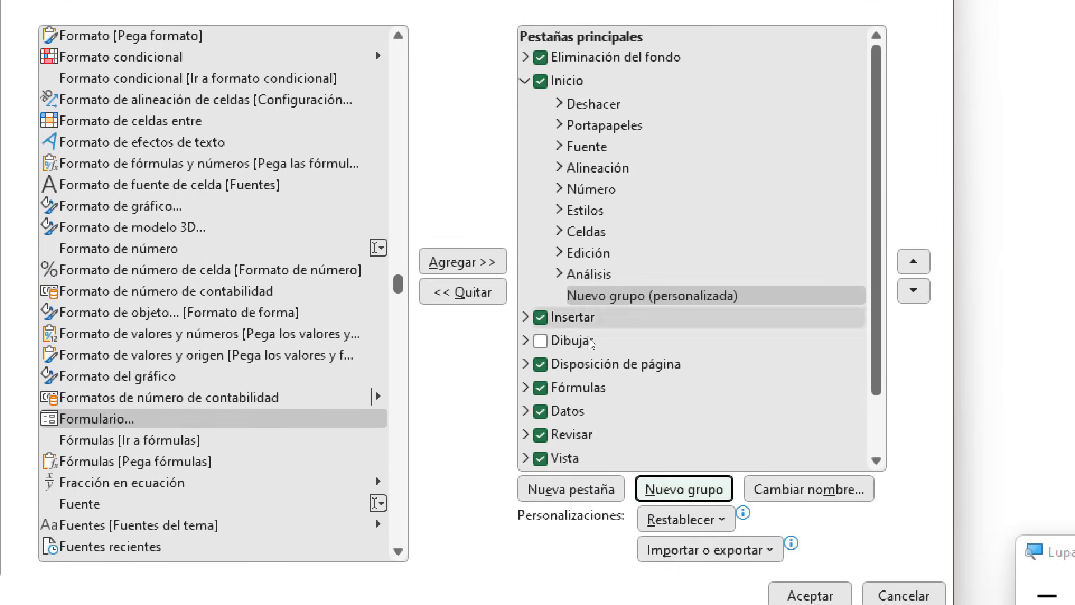
{"action": "key", "text": "shift+Tab"}
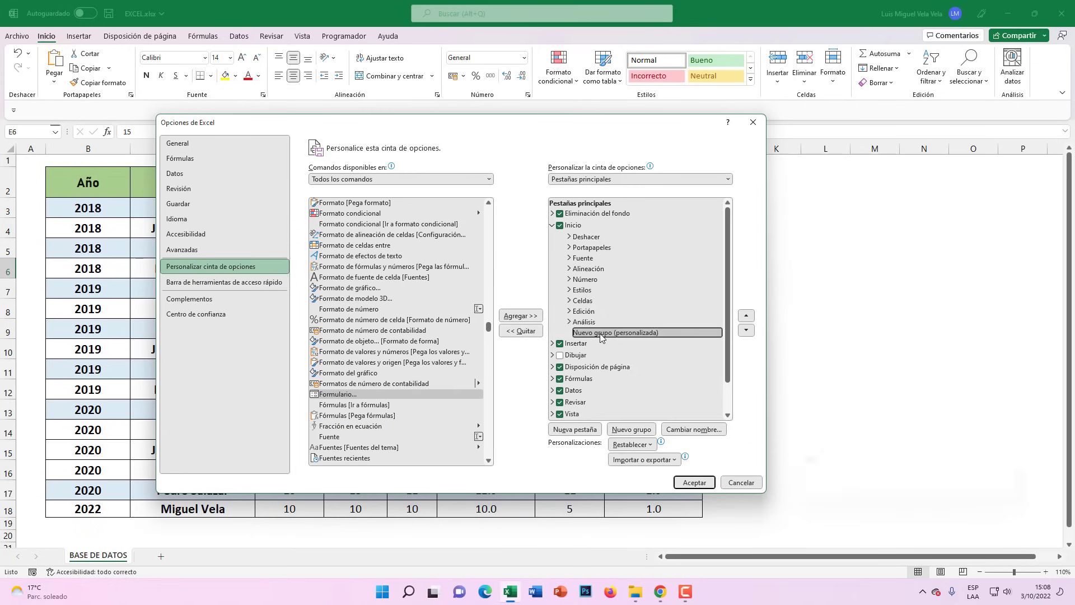
{"action": "right_click", "coordinate": [599, 333]}
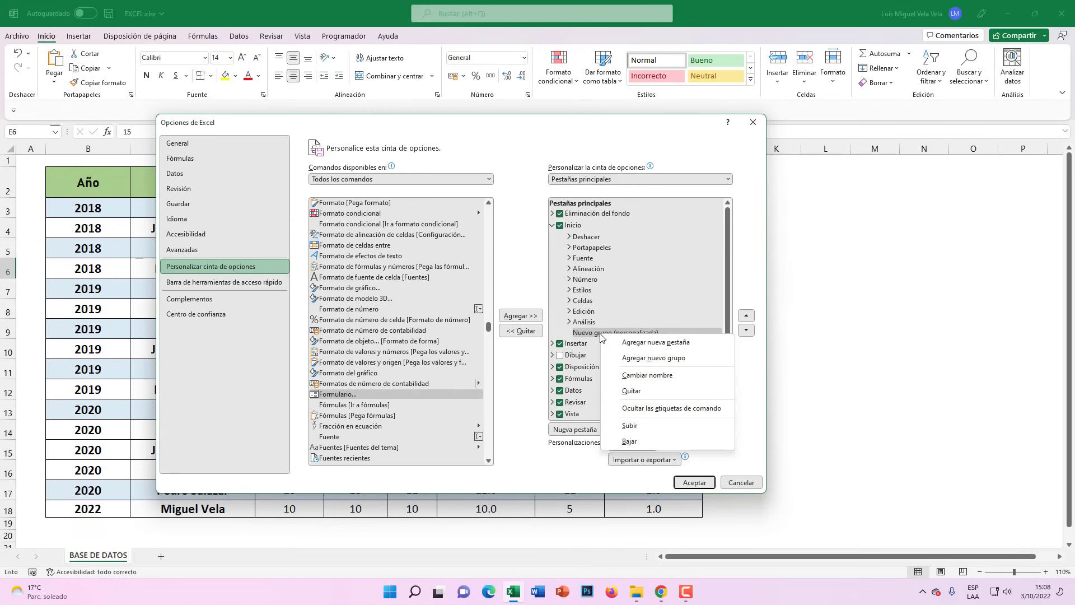
{"action": "left_click", "coordinate": [646, 374]}
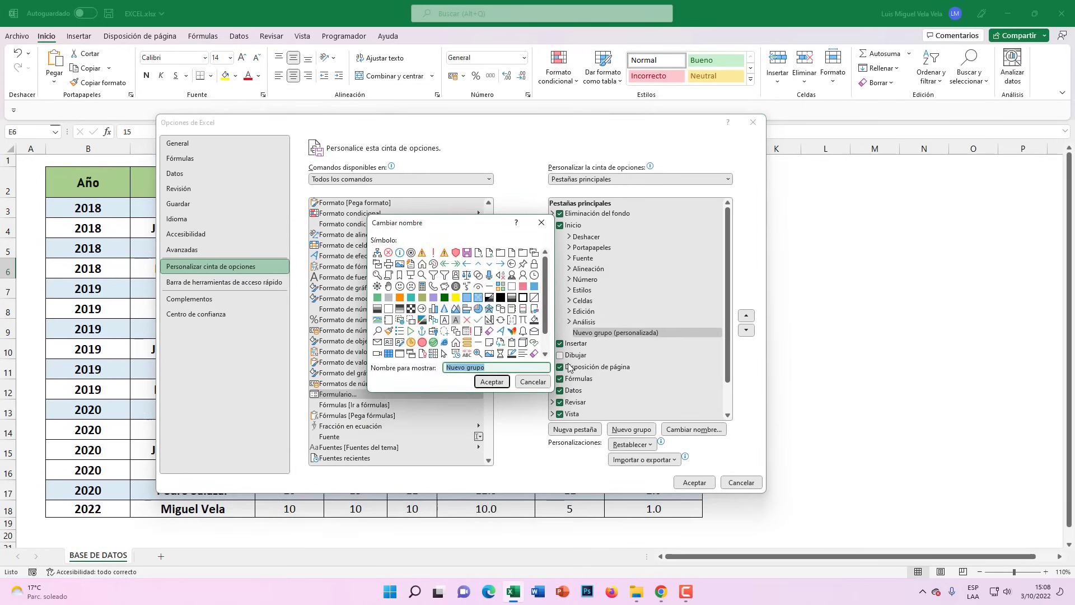
{"action": "type", "text": "Fo"}
{"action": "type", "text": "co"}
{"action": "left_click", "coordinate": [501, 383]}
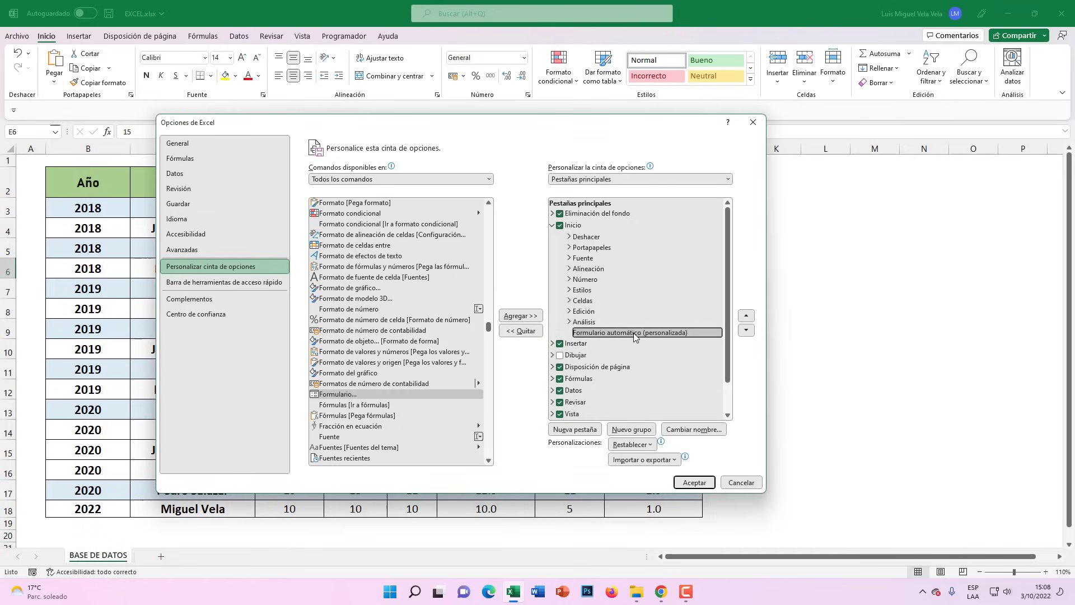
{"action": "key", "text": "super+plus"}
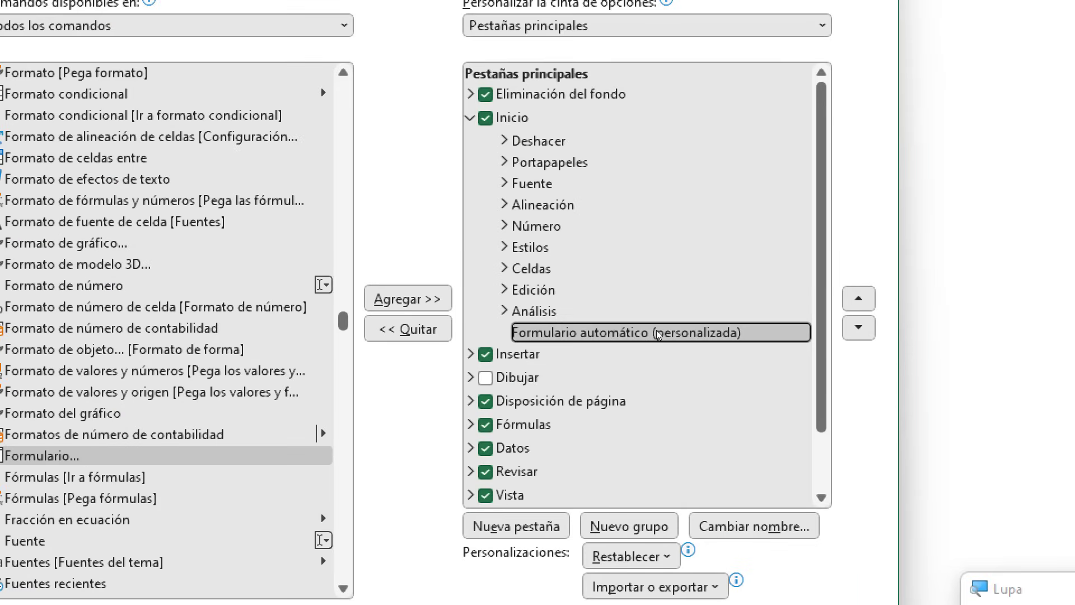
{"action": "mouse_move", "coordinate": [658, 333]}
{"action": "left_mouse_down"}
{"action": "mouse_move", "coordinate": [616, 238]}
{"action": "mouse_move", "coordinate": [593, 248]}
{"action": "left_mouse_up"}
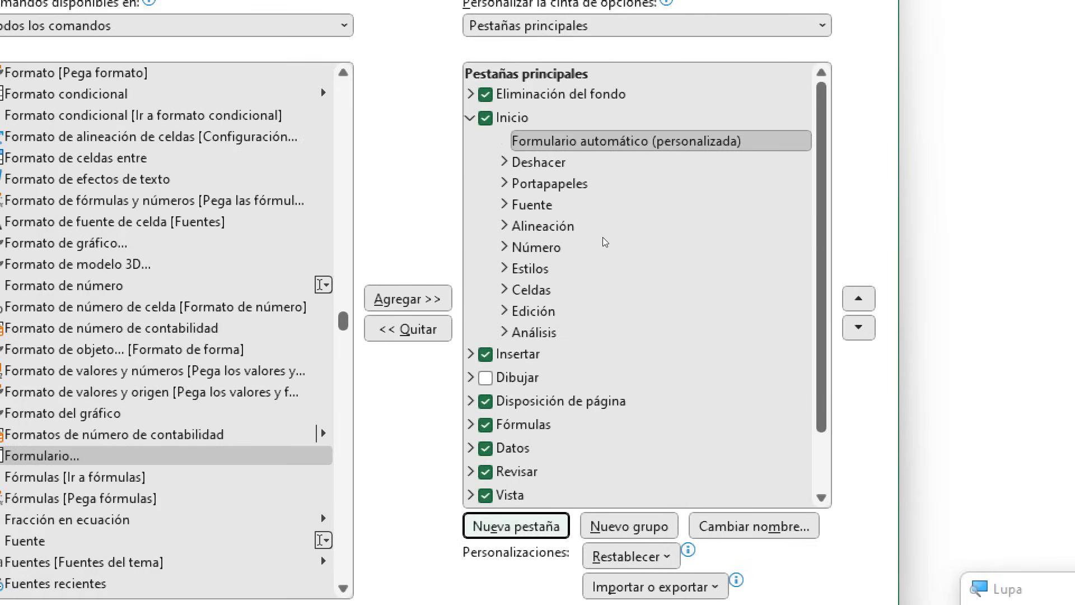
{"action": "key", "text": "super+Escape"}
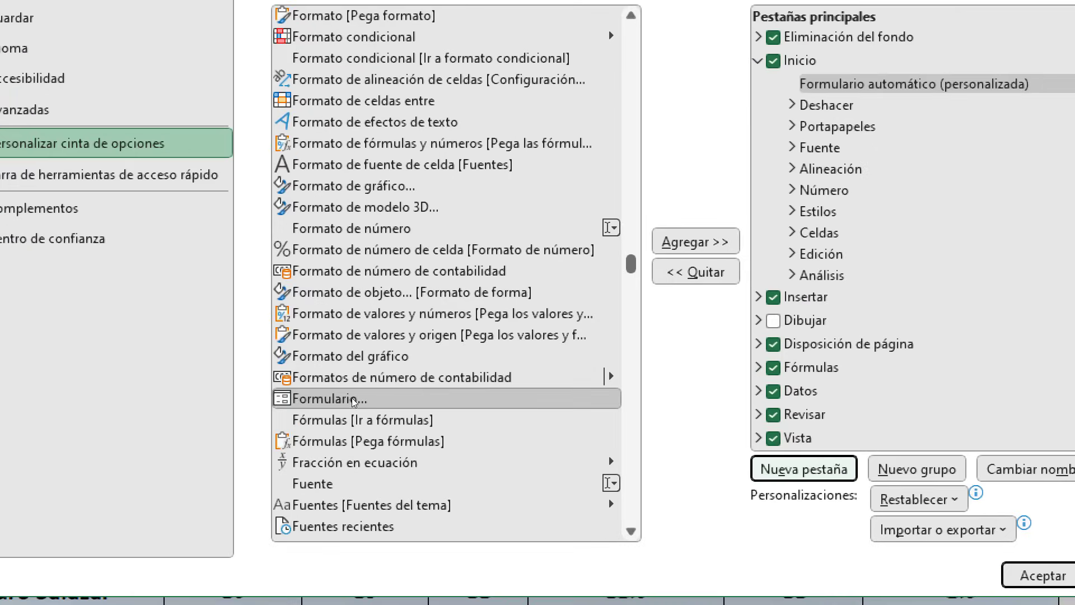
{"action": "left_click", "coordinate": [348, 395]}
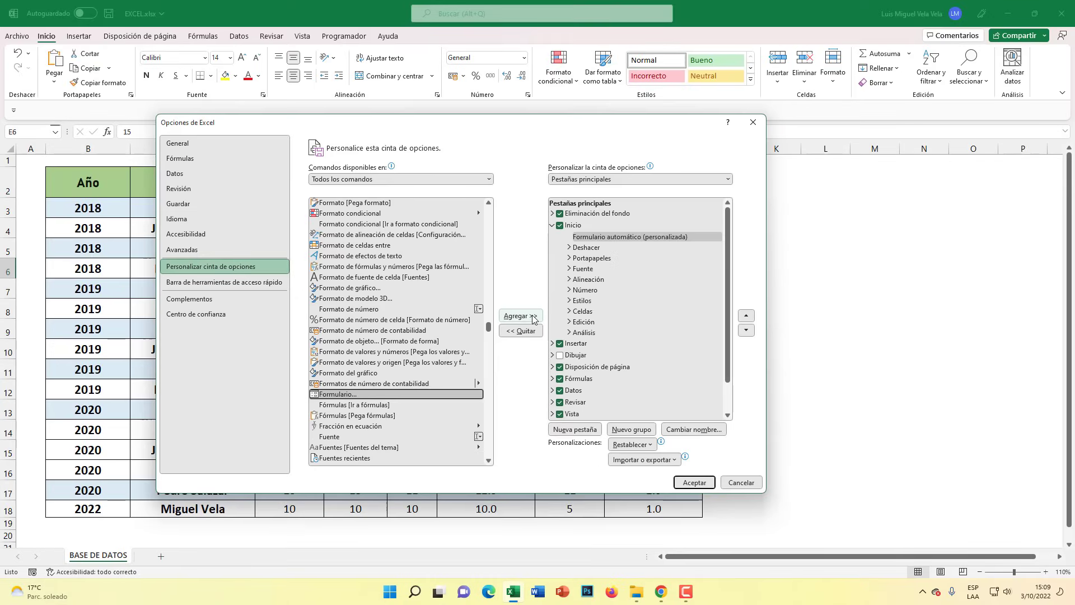
{"action": "left_click", "coordinate": [530, 310]}
{"action": "left_click", "coordinate": [707, 480]}
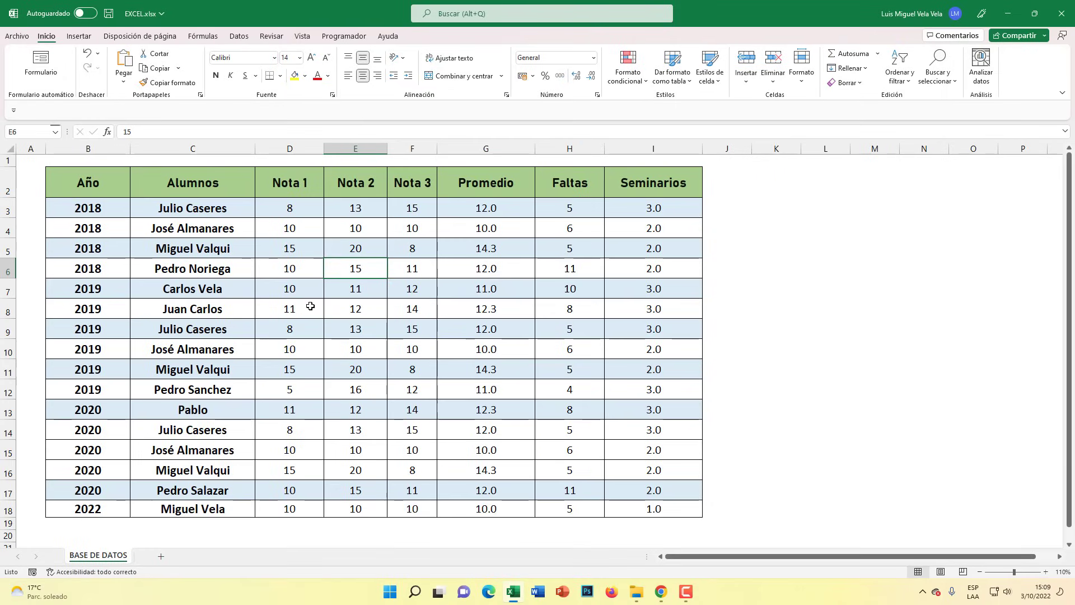
{"action": "left_click", "coordinate": [308, 307]}
Convert B2:I18 into a table with headers via Insertar > Tabla.
{"action": "left_click_drag", "start_coordinate": [112, 188], "coordinate": [652, 506]}
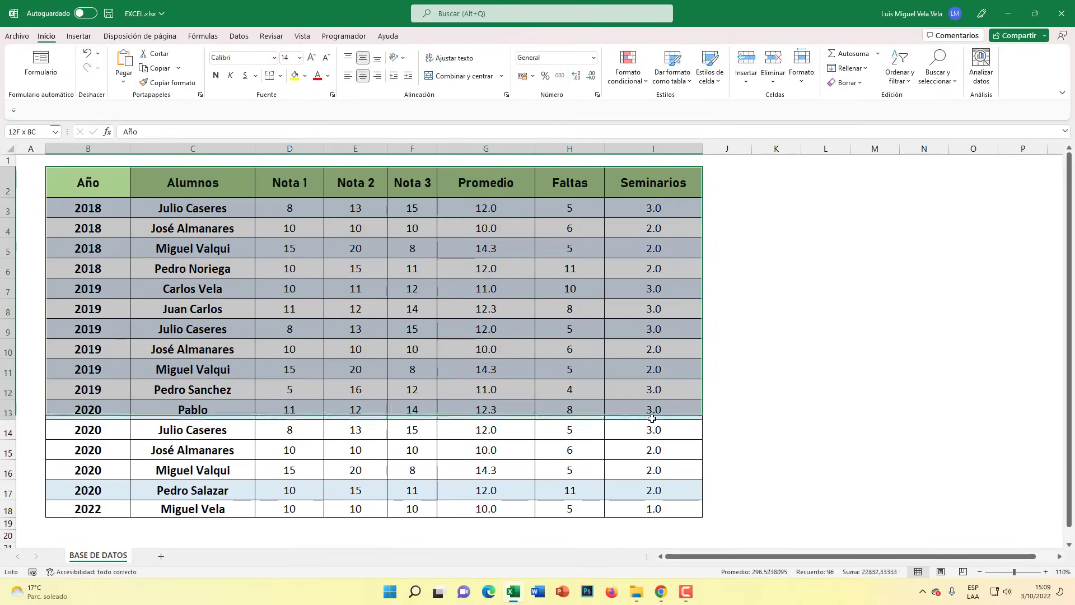
{"action": "left_click", "coordinate": [77, 37]}
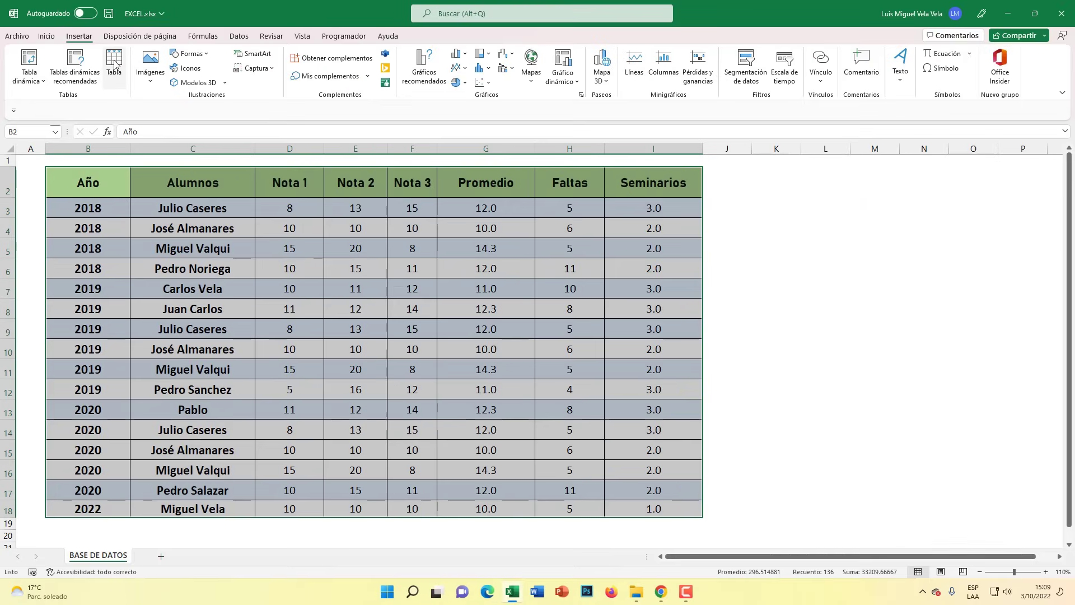
{"action": "left_click", "coordinate": [114, 64]}
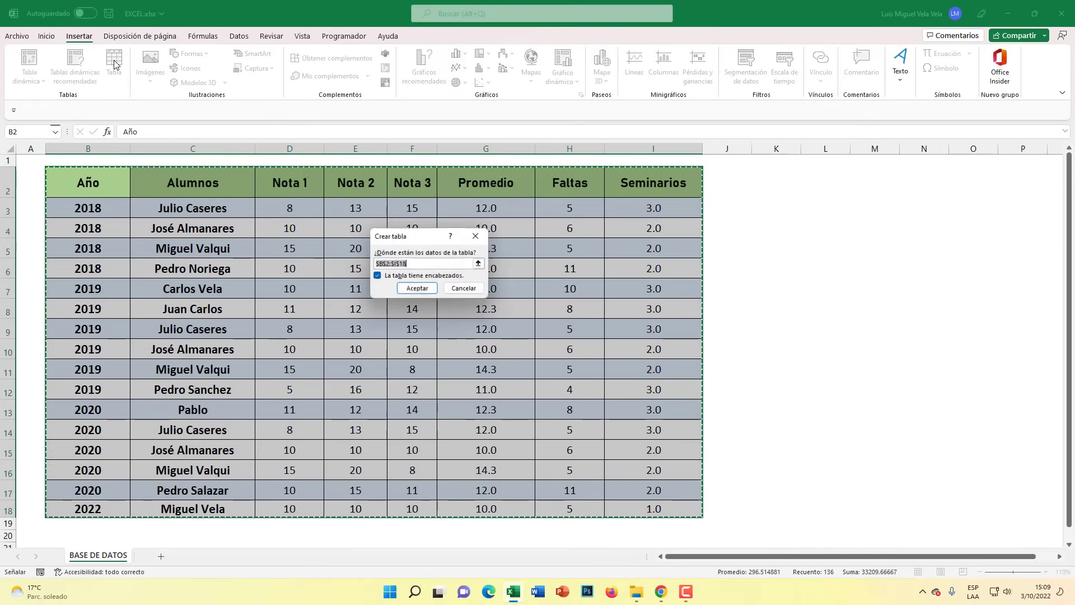
{"action": "left_click", "coordinate": [417, 288]}
{"action": "left_click", "coordinate": [362, 288]}
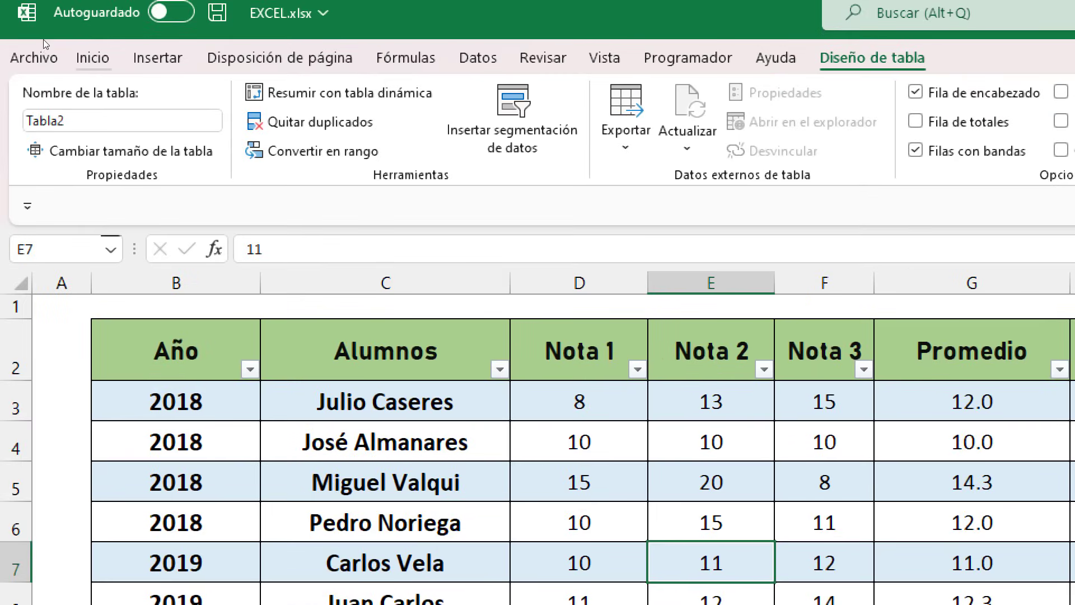
{"action": "left_click", "coordinate": [43, 39]}
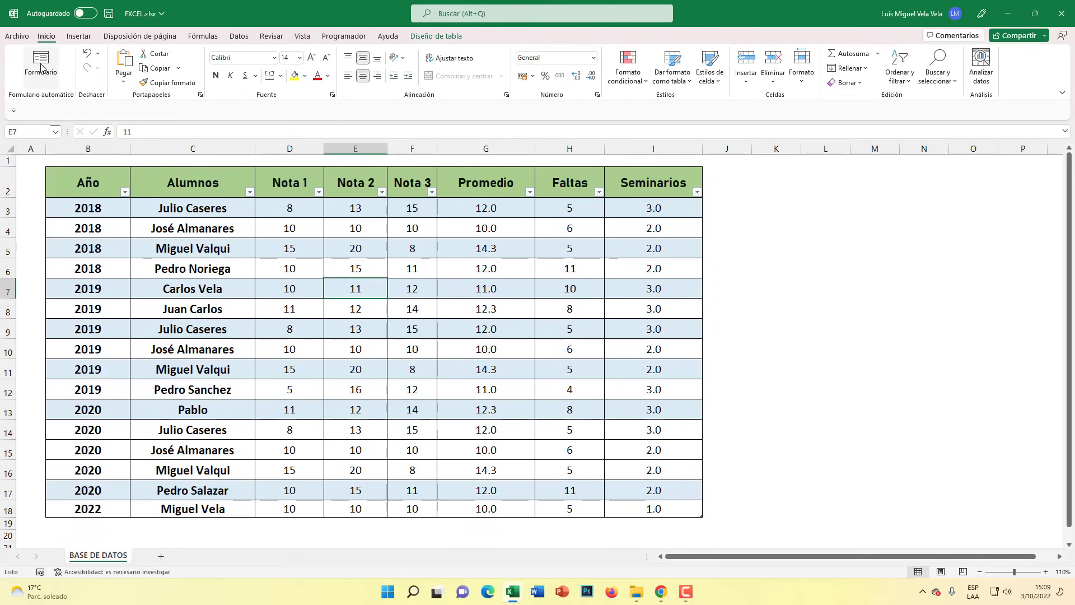
{"action": "left_click", "coordinate": [40, 64]}
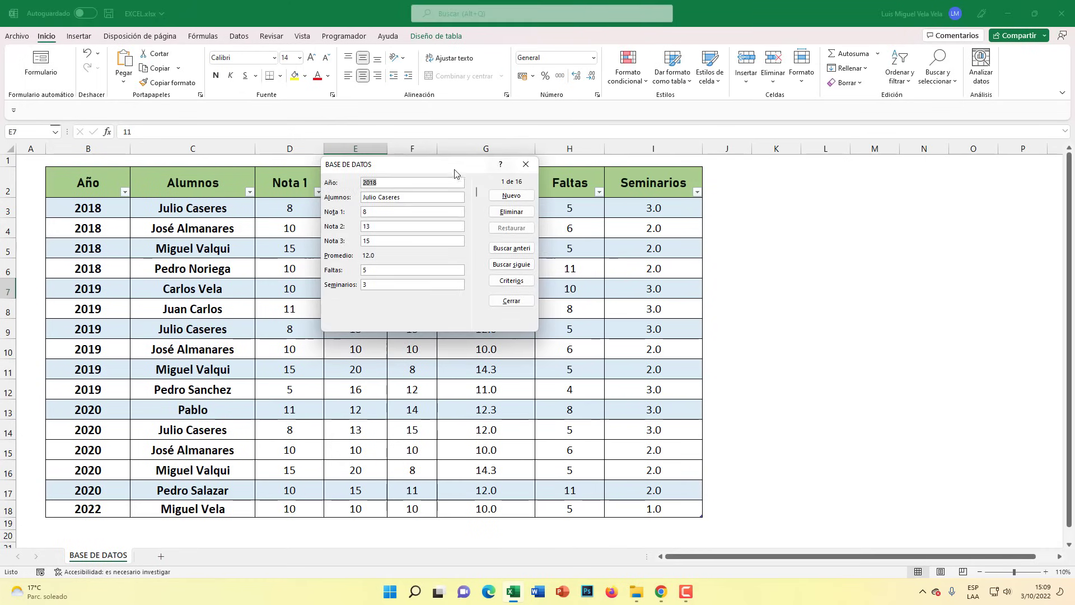
{"action": "left_click_drag", "start_coordinate": [442, 169], "coordinate": [514, 245]}
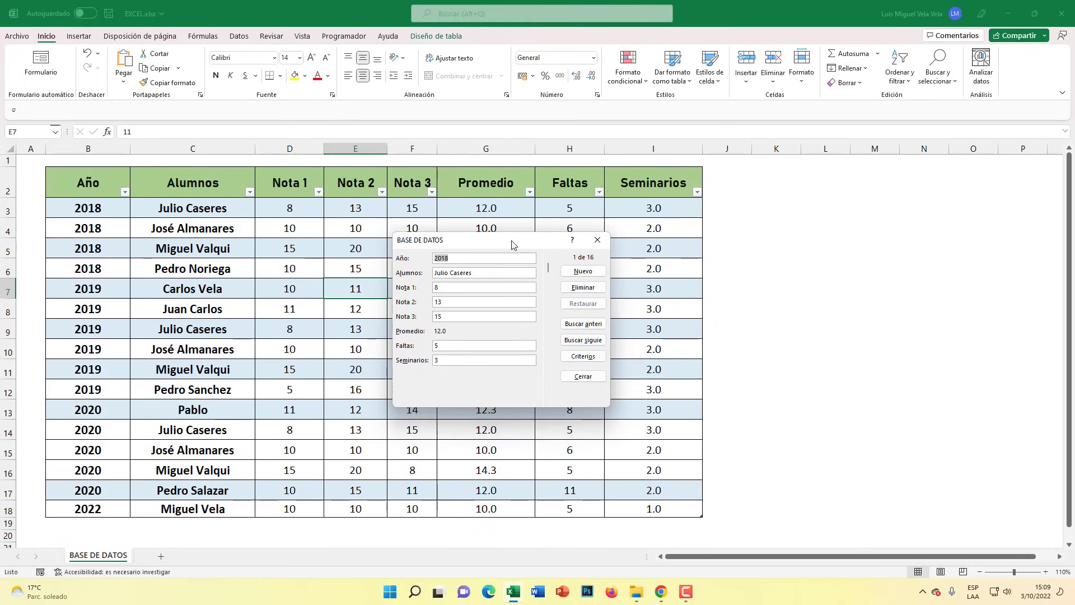
{"action": "left_click", "coordinate": [597, 239]}
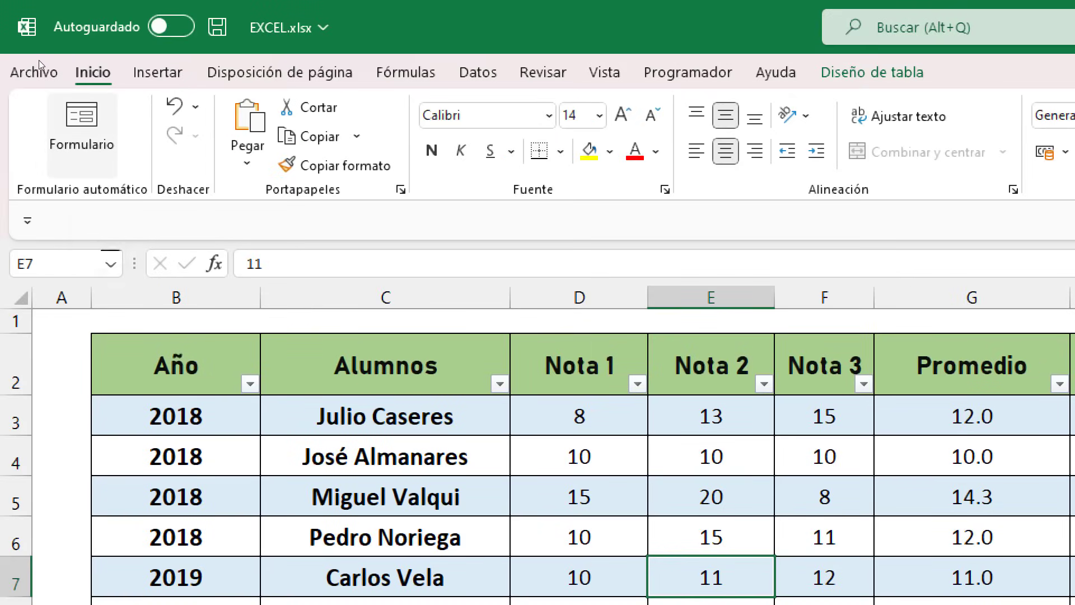
Add the Formulario command to the Quick Access Toolbar.
{"action": "right_click", "coordinate": [83, 111]}
{"action": "key", "text": "Down"}
{"action": "key", "text": "Down"}
{"action": "key", "text": "Up"}
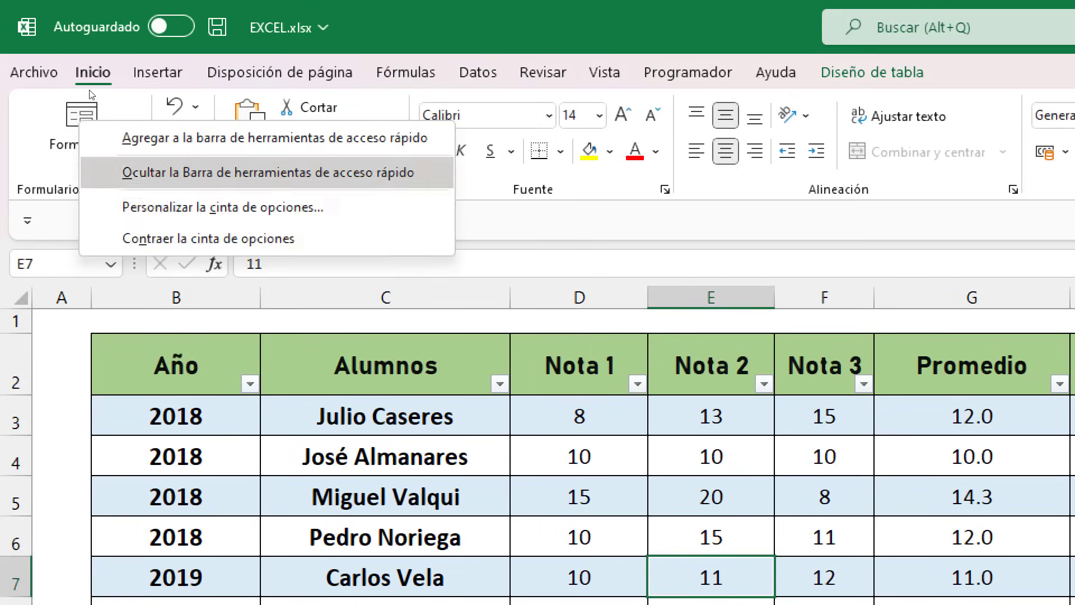
{"action": "key", "text": "Up"}
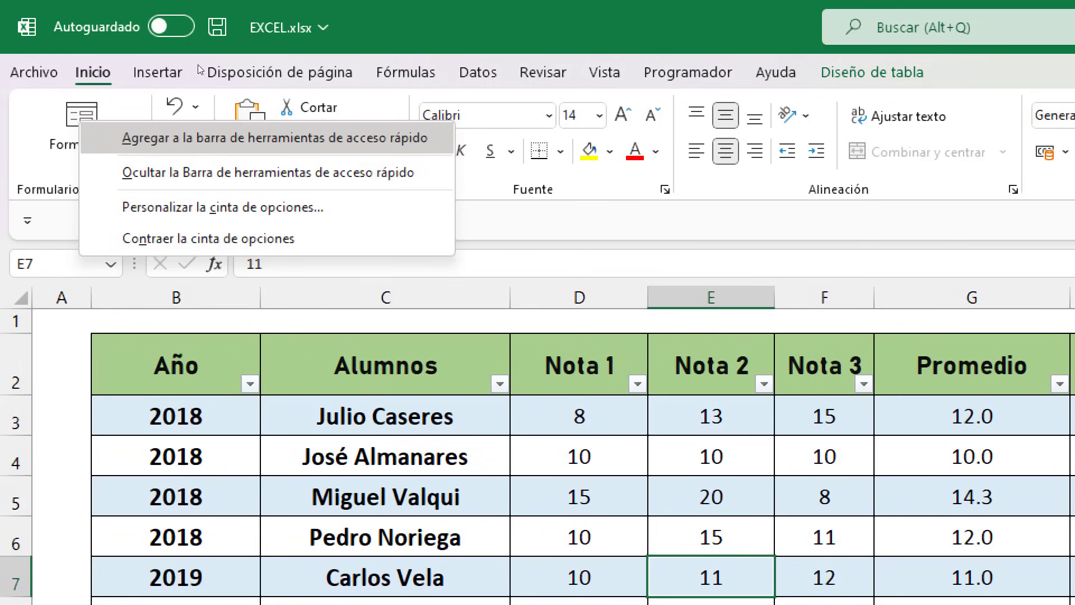
{"action": "key", "text": "Return"}
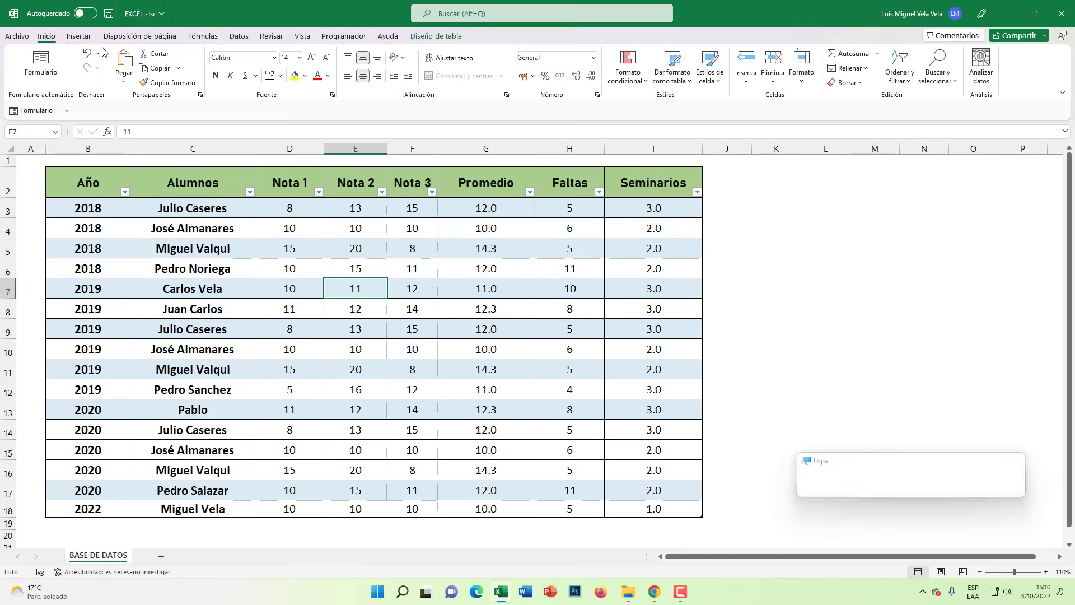
Switch between the Insertar and Inicio tabs to confirm Formulario stays available.
{"action": "left_click", "coordinate": [79, 37]}
{"action": "left_click", "coordinate": [141, 40]}
{"action": "left_click", "coordinate": [46, 37]}
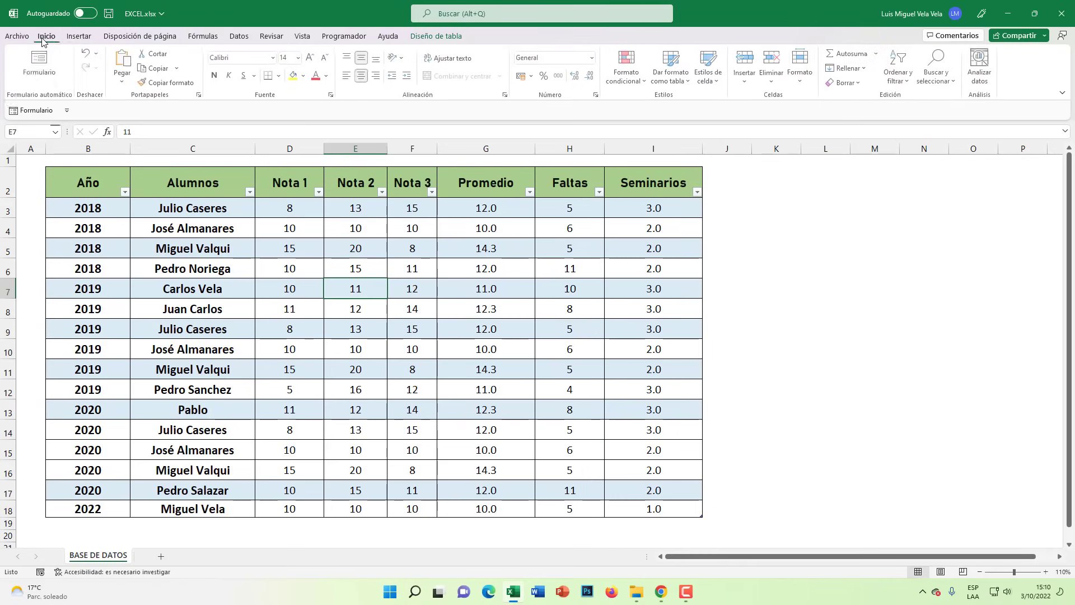
{"action": "left_click", "coordinate": [79, 37]}
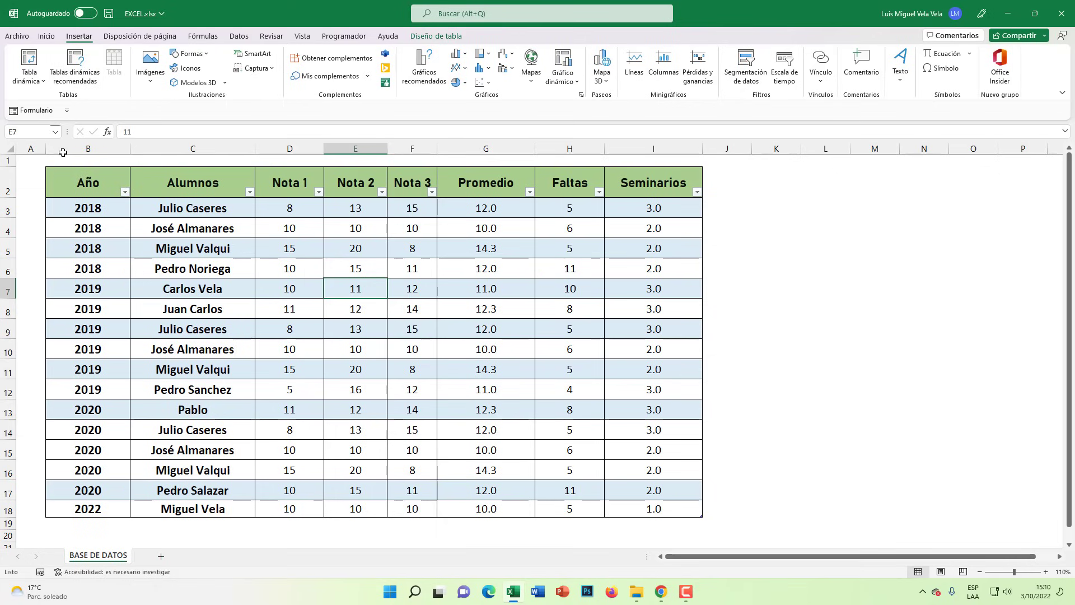
Start a new data-form record with year 2023 and the student's corrected name.
{"action": "left_click", "coordinate": [48, 108]}
{"action": "left_click_drag", "start_coordinate": [519, 241], "coordinate": [592, 182]}
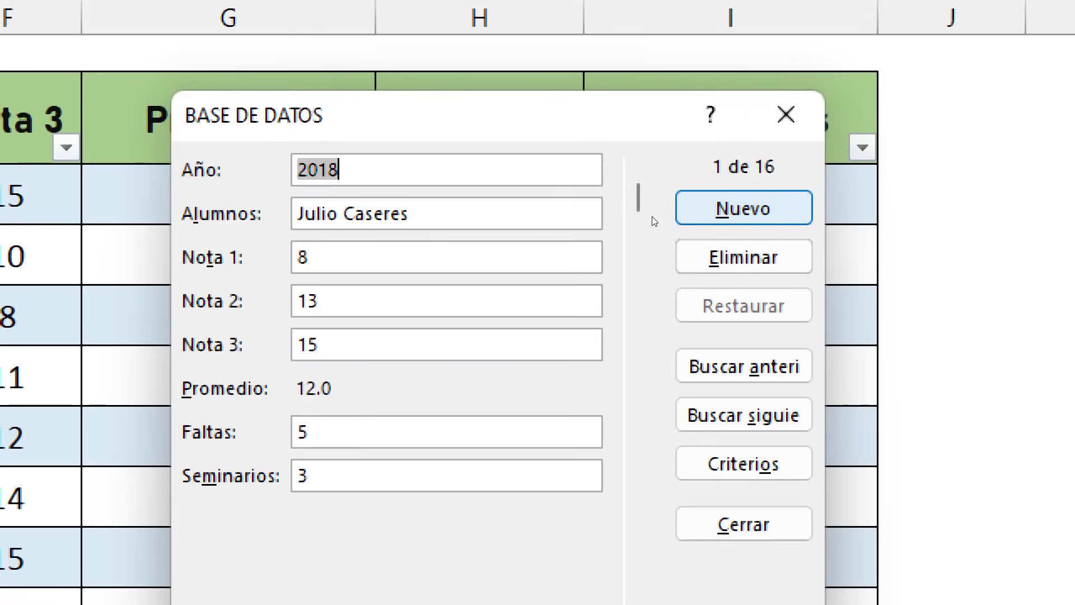
{"action": "key", "text": "alt+n"}
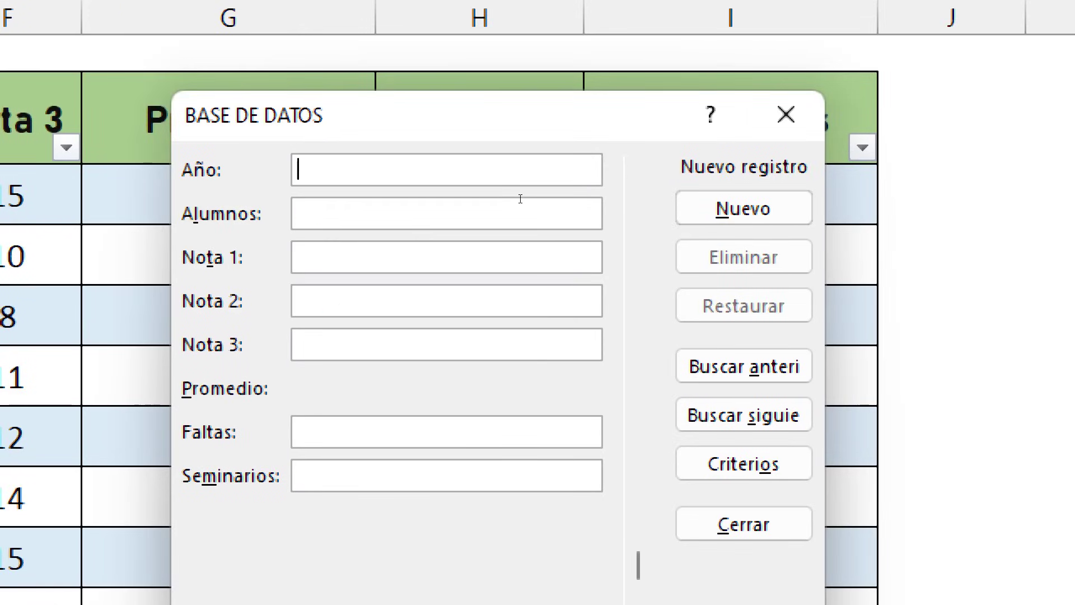
{"action": "type", "text": "2023"}
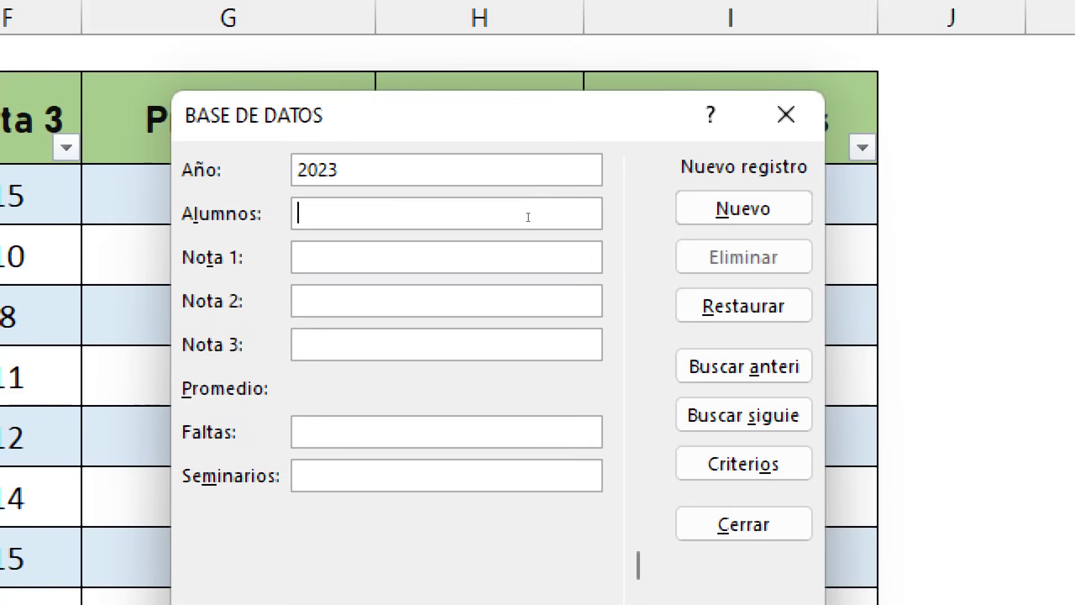
{"action": "left_click", "coordinate": [528, 217]}
{"action": "type", "text": "El Tío"}
{"action": "type", "text": " te"}
{"action": "key", "text": "BackSpace"}
{"action": "key", "text": "BackSpace"}
{"action": "type", "text": "Tech"}
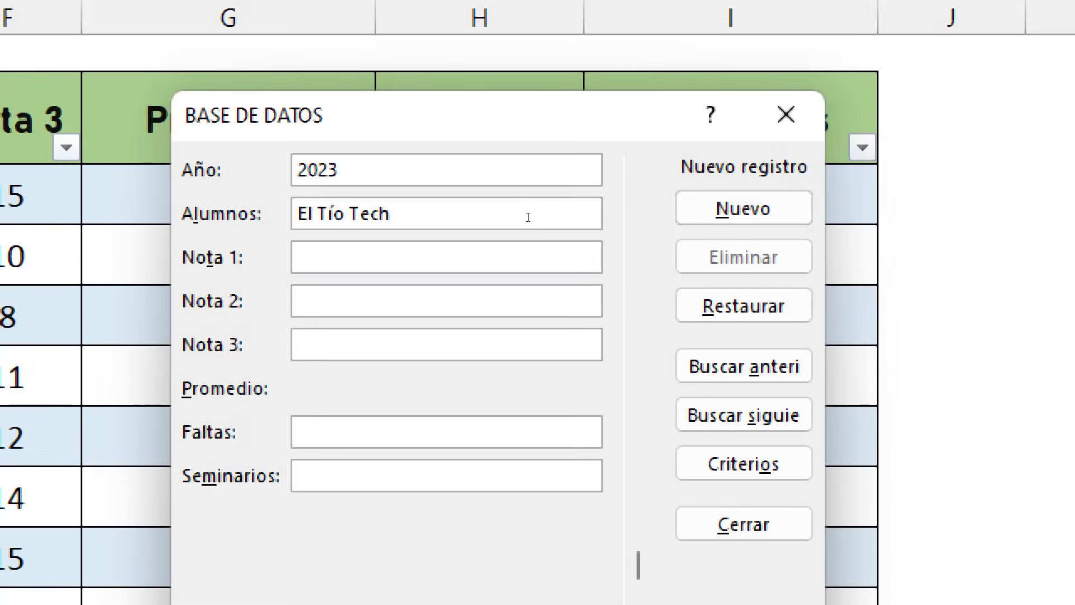
{"action": "key", "text": "Tab"}
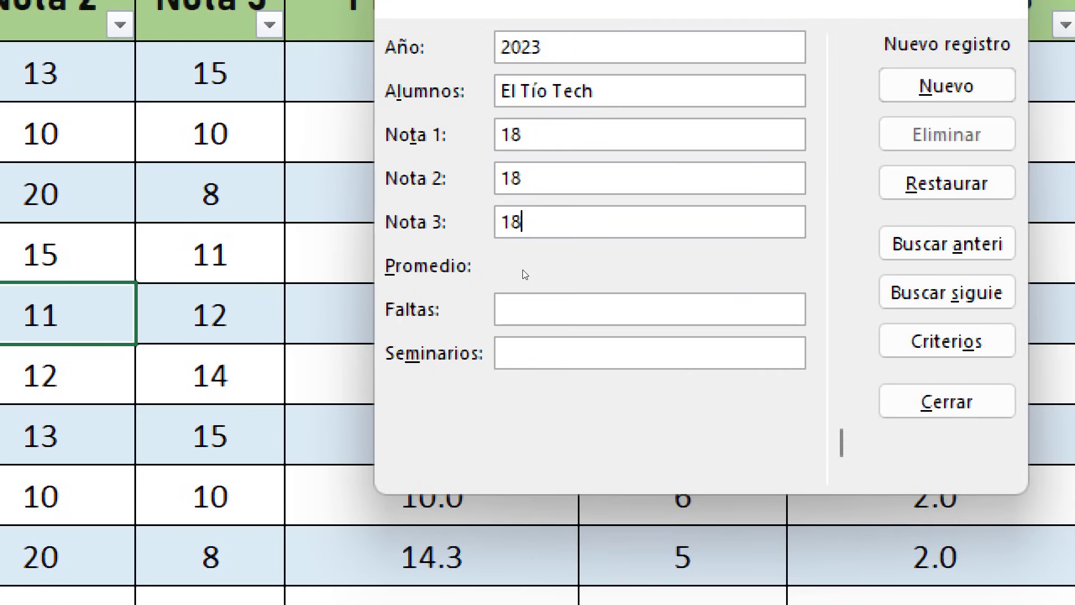
Enter 1 absence and 3 seminars and save the 2023 record to the table.
{"action": "left_click", "coordinate": [521, 289]}
{"action": "type", "text": "1"}
{"action": "key", "text": "Tab"}
{"action": "type", "text": "3"}
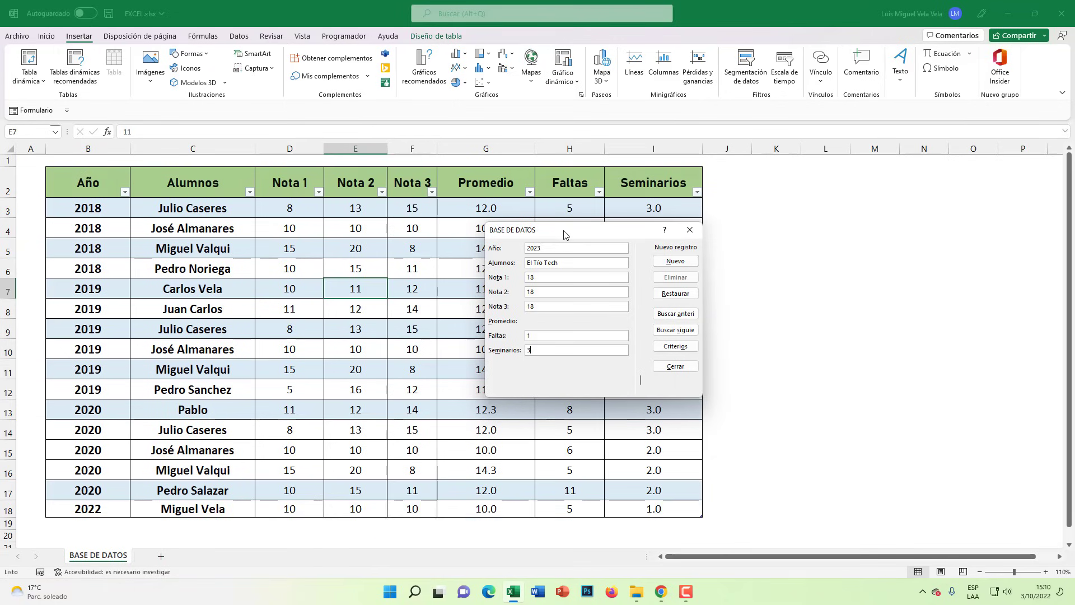
{"action": "key", "text": "Return"}
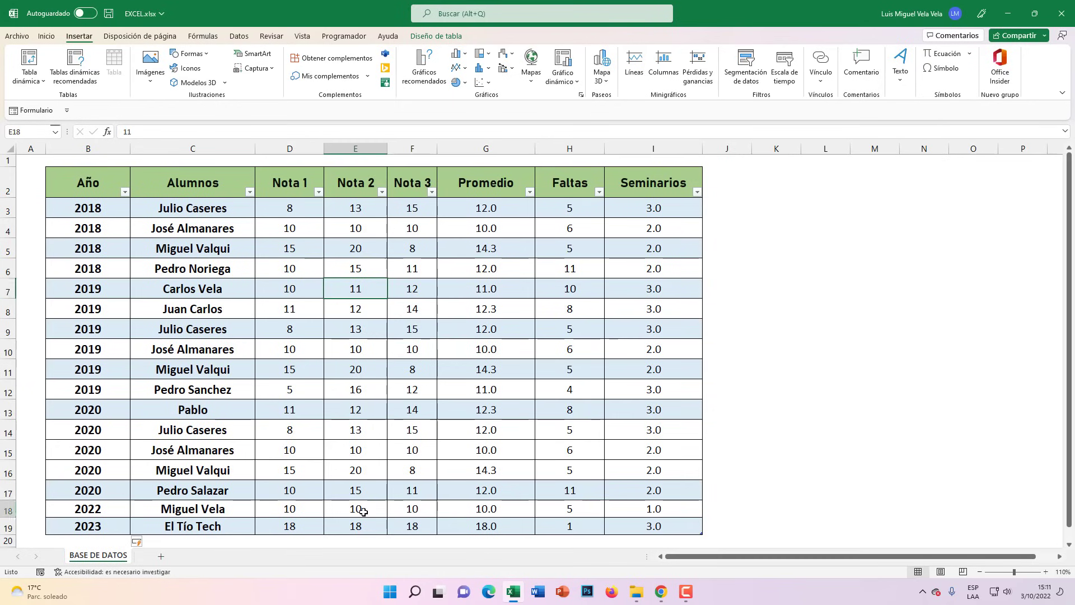
Select the new 2023 row at the bottom of the table to verify it.
{"action": "left_click", "coordinate": [355, 509]}
{"action": "scroll", "coordinate": [414, 495], "scroll_direction": "down", "scroll_amount": 1}
{"action": "left_click_drag", "start_coordinate": [679, 450], "coordinate": [77, 447]}
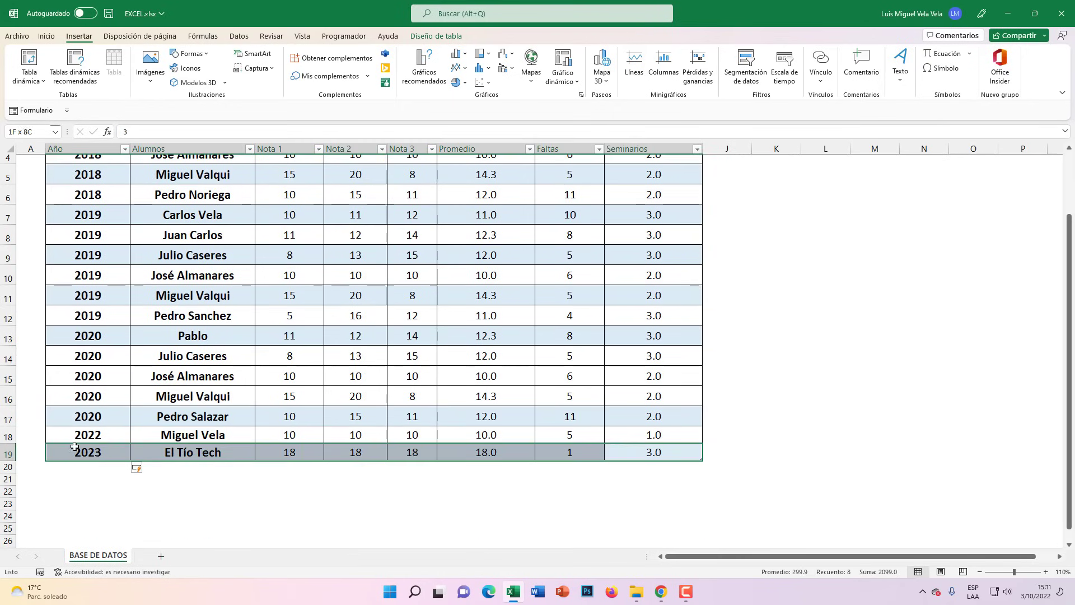
{"action": "left_click", "coordinate": [355, 315]}
{"action": "scroll", "coordinate": [367, 336], "scroll_direction": "up", "scroll_amount": 1}
{"action": "left_click", "coordinate": [355, 329]}
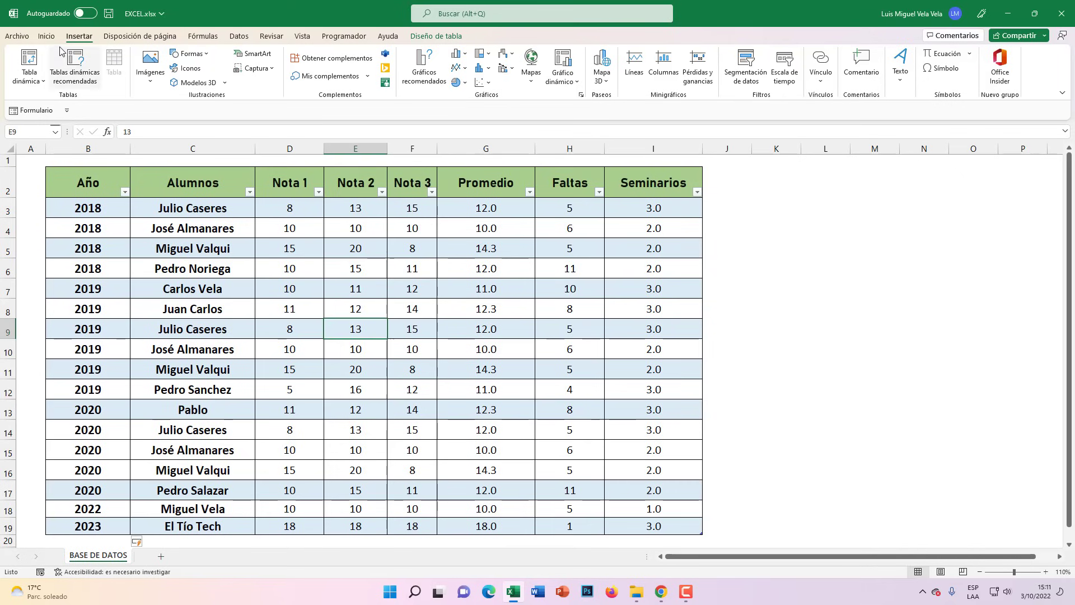
Open the data form and permanently delete its first record, the 2018 entry.
{"action": "left_click", "coordinate": [36, 109]}
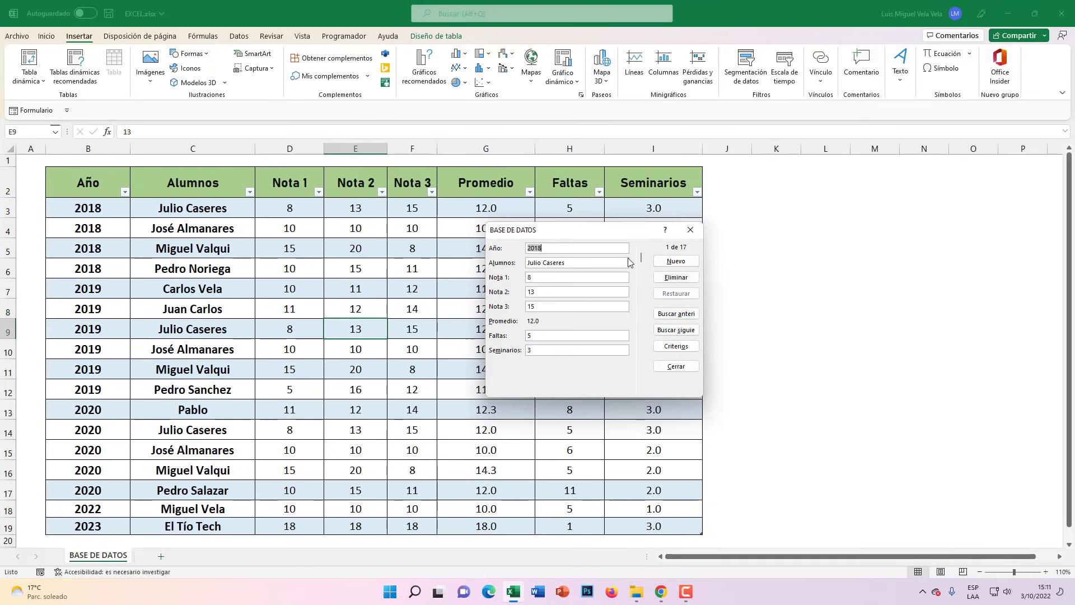
{"action": "left_click", "coordinate": [676, 330]}
{"action": "left_click", "coordinate": [676, 314]}
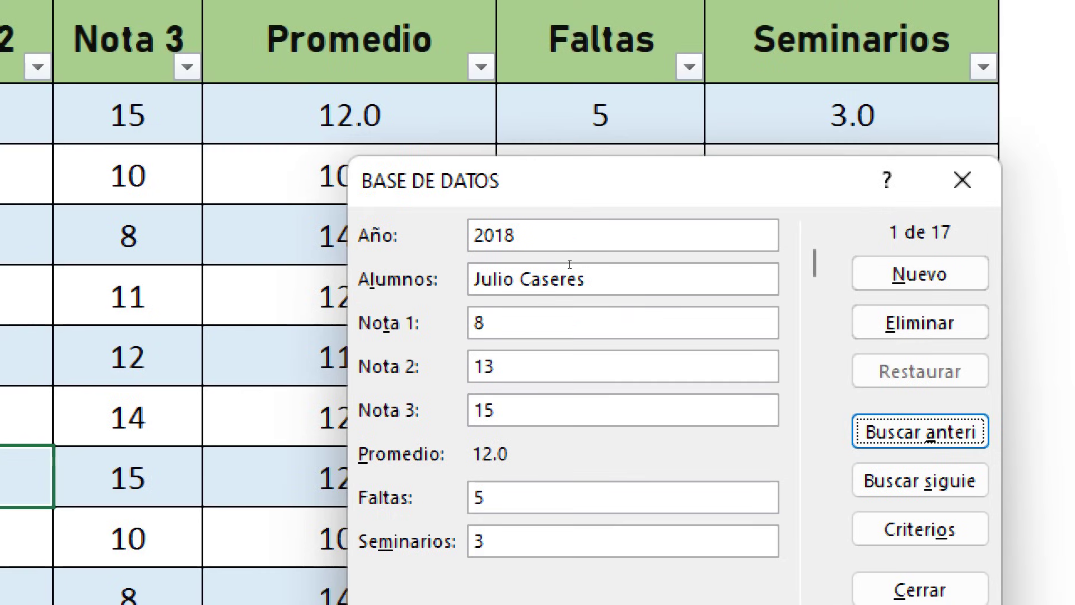
{"action": "left_click", "coordinate": [541, 258]}
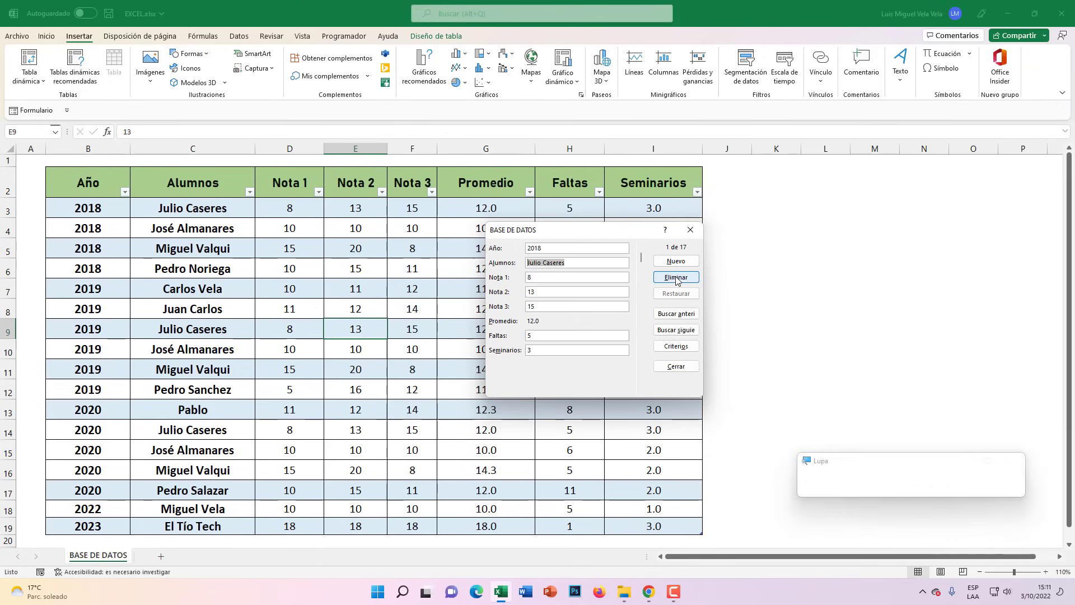
{"action": "left_click", "coordinate": [675, 277]}
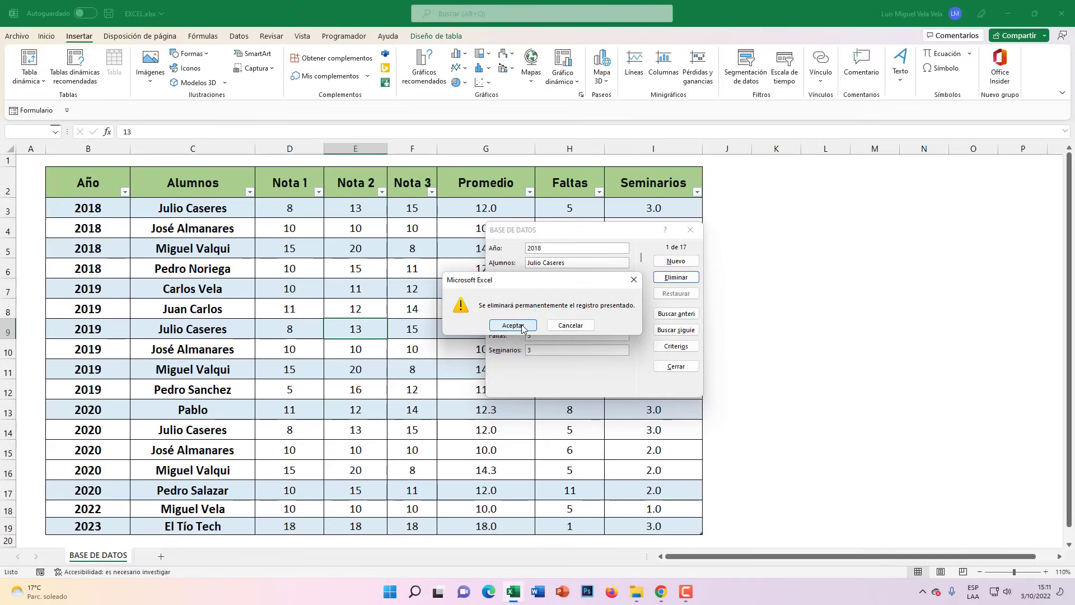
{"action": "left_click", "coordinate": [513, 326]}
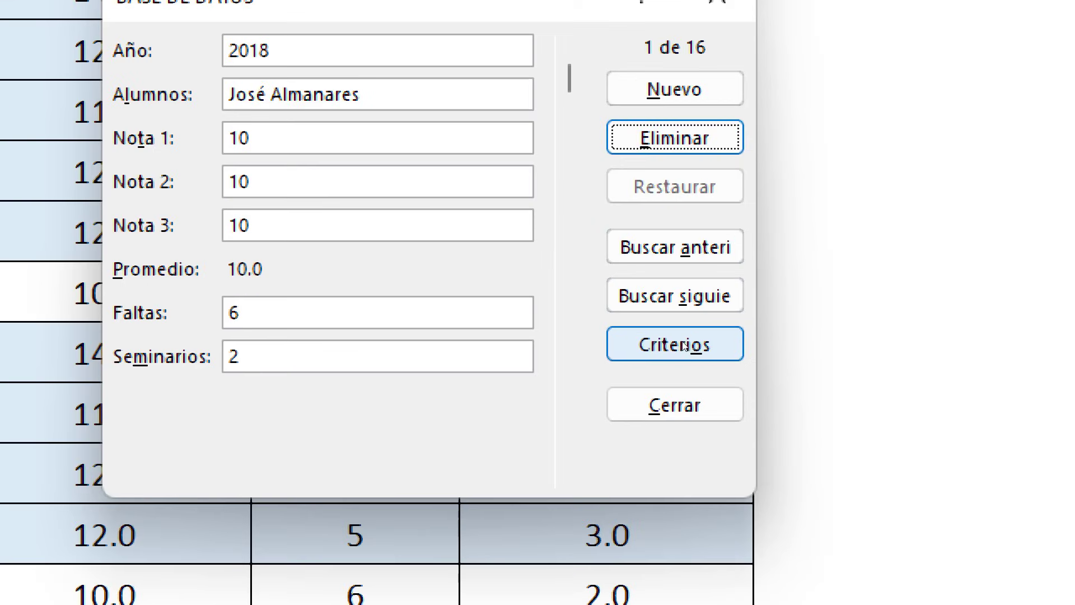
Search Criterios by student name and step through matches to the 2020 record (11, 12, 14).
{"action": "left_click", "coordinate": [682, 348]}
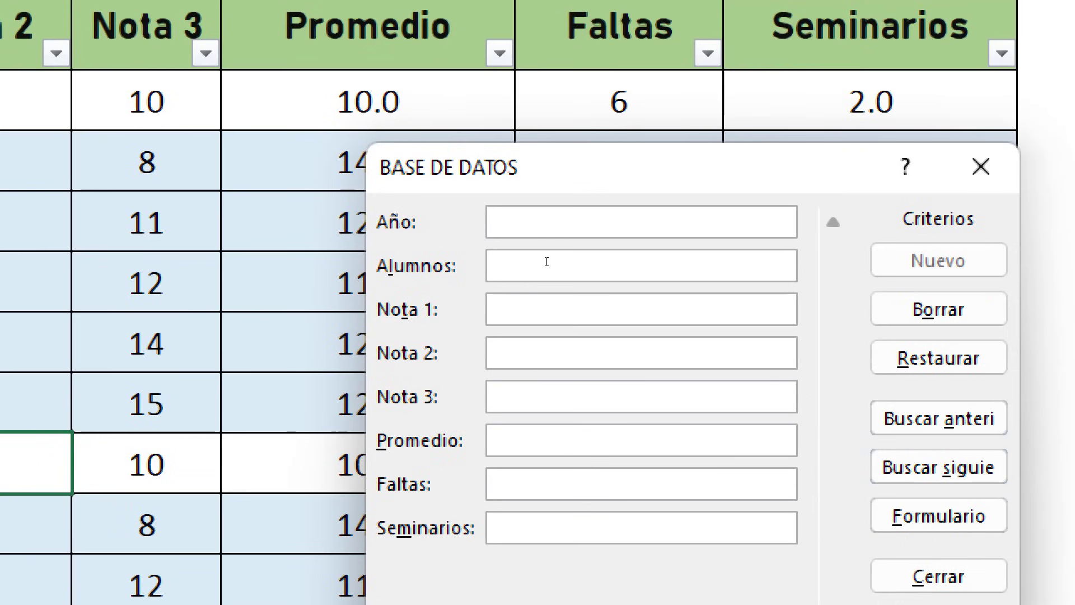
{"action": "left_click", "coordinate": [546, 262]}
{"action": "type", "text": "Pablo"}
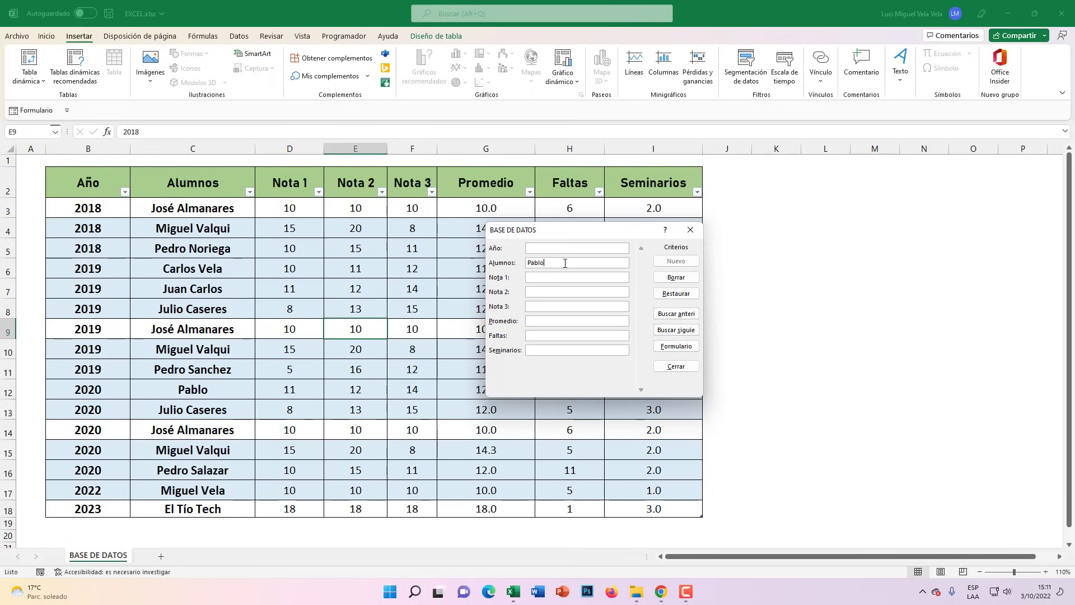
{"action": "left_click", "coordinate": [682, 331]}
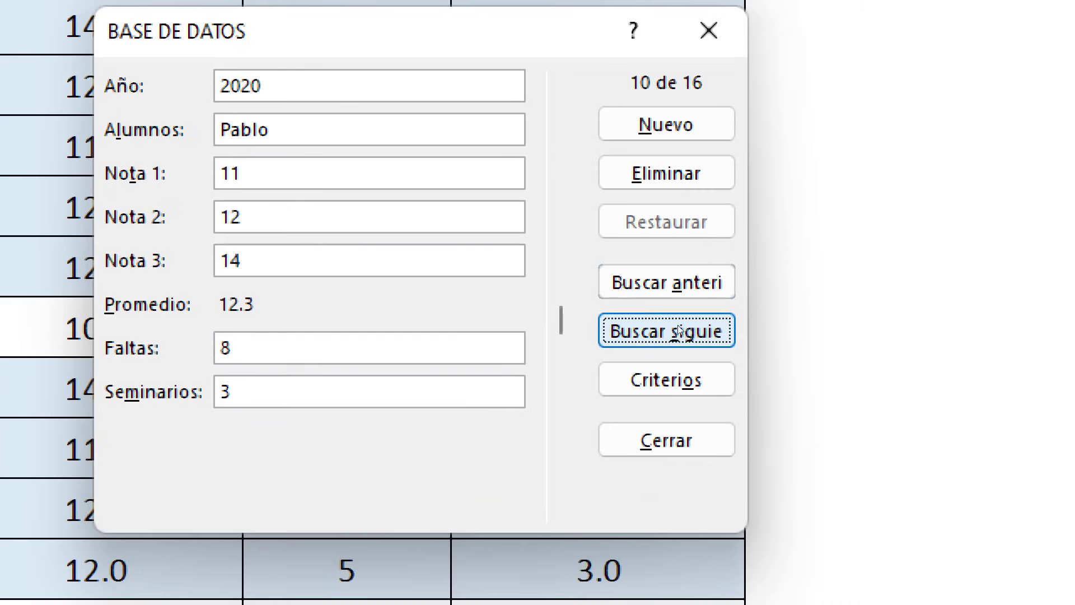
{"action": "key", "text": "shift+Tab"}
{"action": "left_click", "coordinate": [679, 326]}
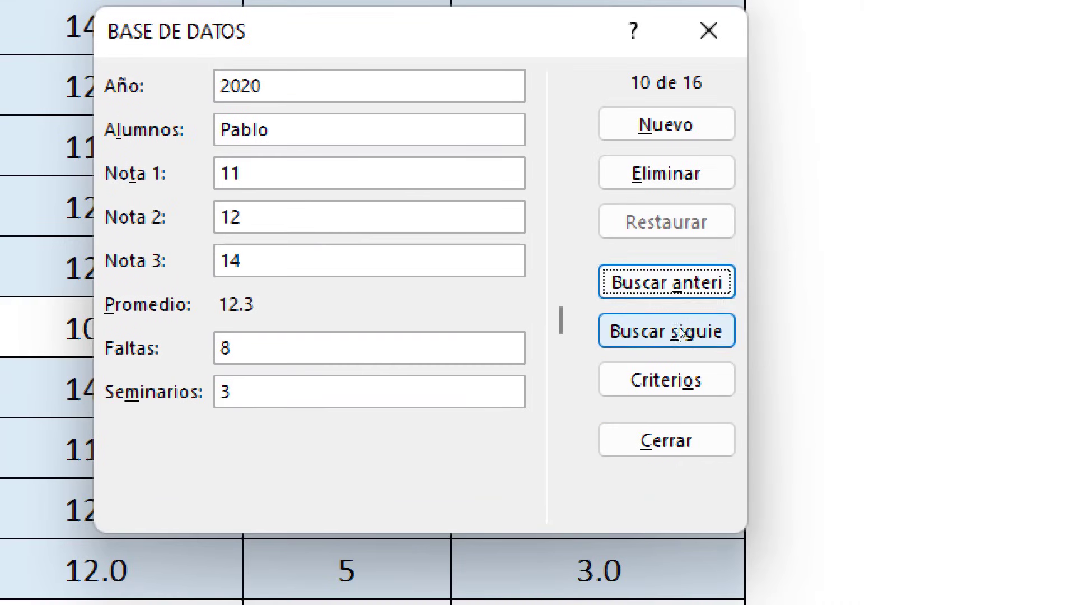
{"action": "left_click", "coordinate": [678, 326]}
{"action": "left_click", "coordinate": [681, 325]}
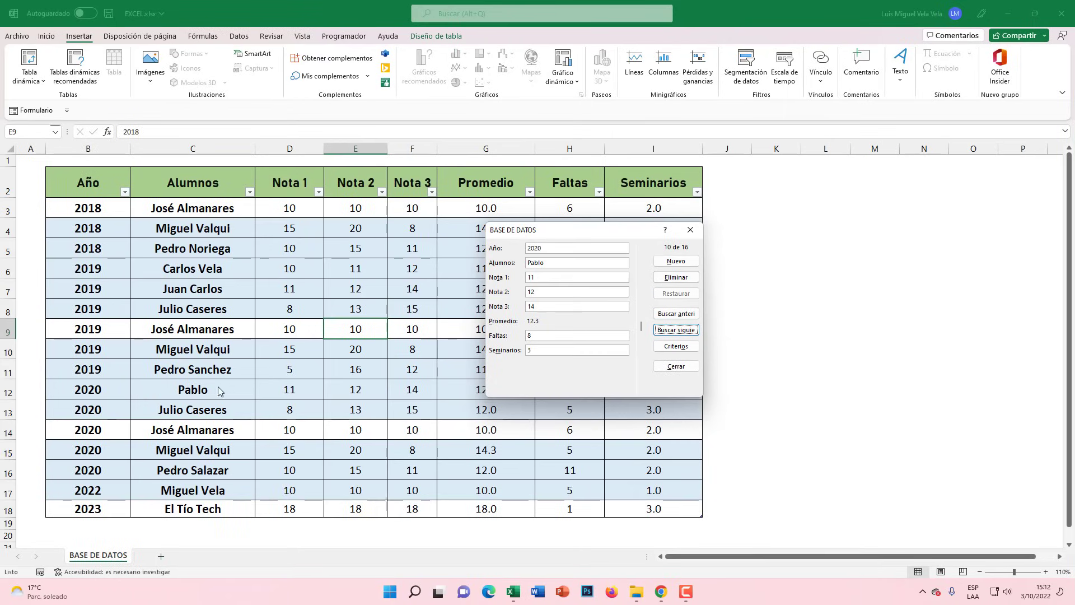
Add the surname to the found 2020 record's Alumnos field, save, and close the form.
{"action": "key", "text": "super+plus"}
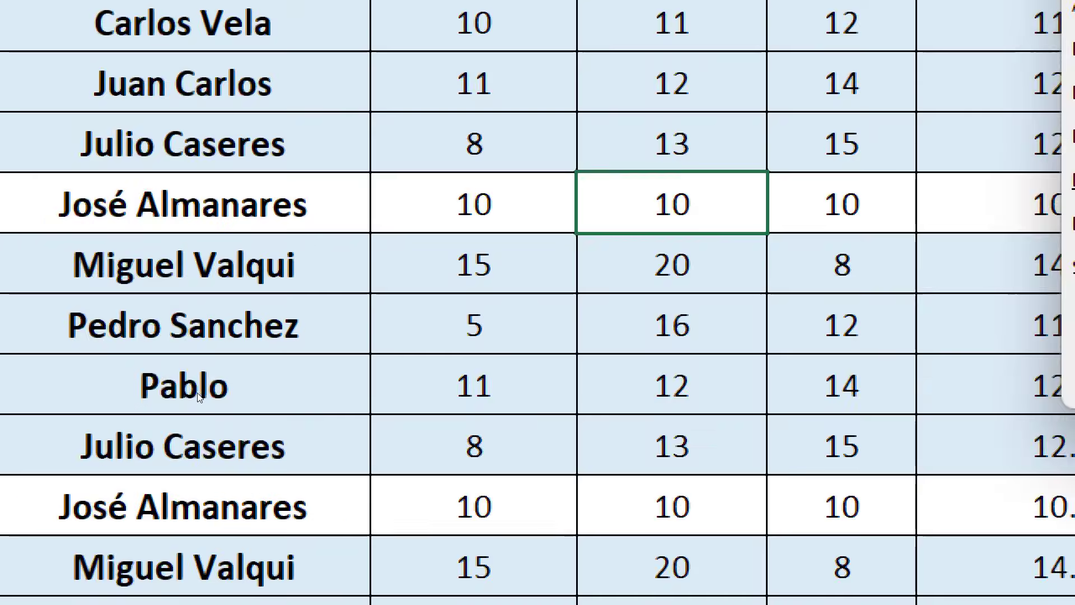
{"action": "key", "text": "super+Escape"}
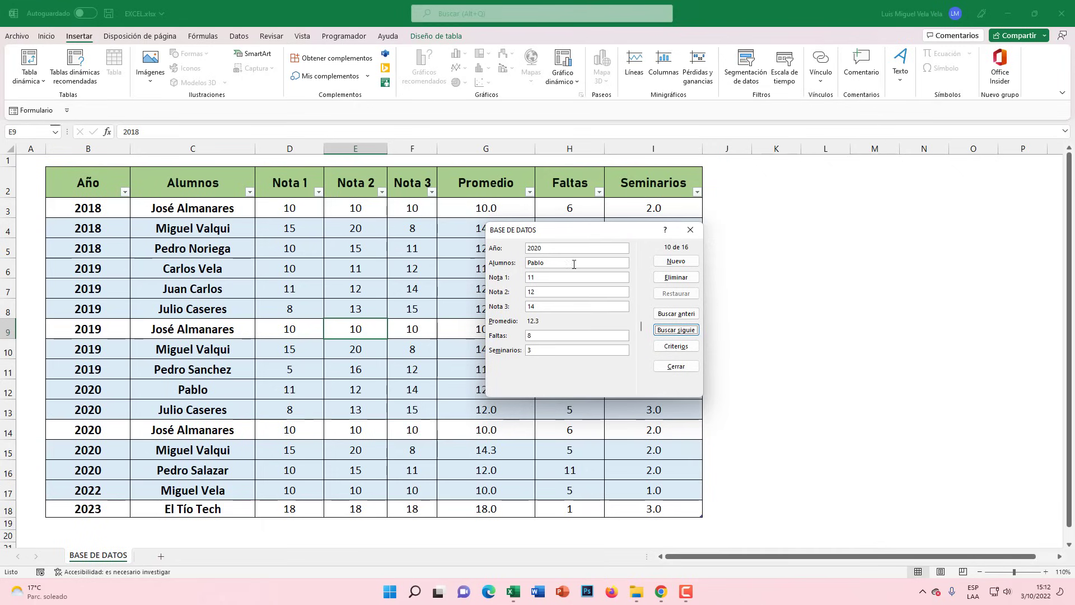
{"action": "left_click", "coordinate": [574, 262]}
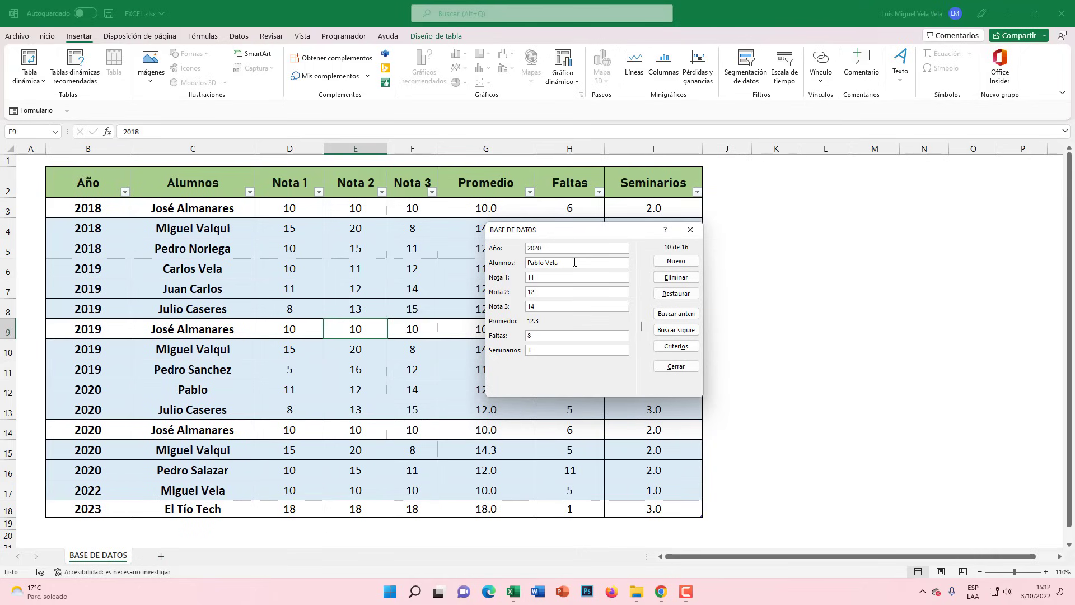
{"action": "key", "text": "Return"}
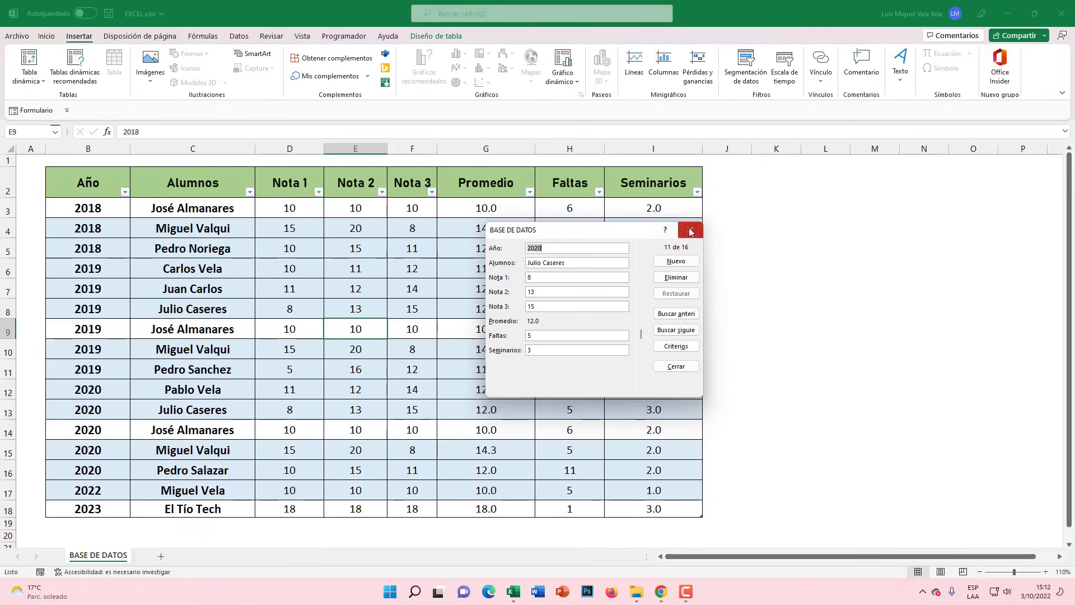
{"action": "left_click", "coordinate": [690, 230]}
Fill row B12:I12 yellow and reopen the data form.
{"action": "left_click", "coordinate": [103, 386]}
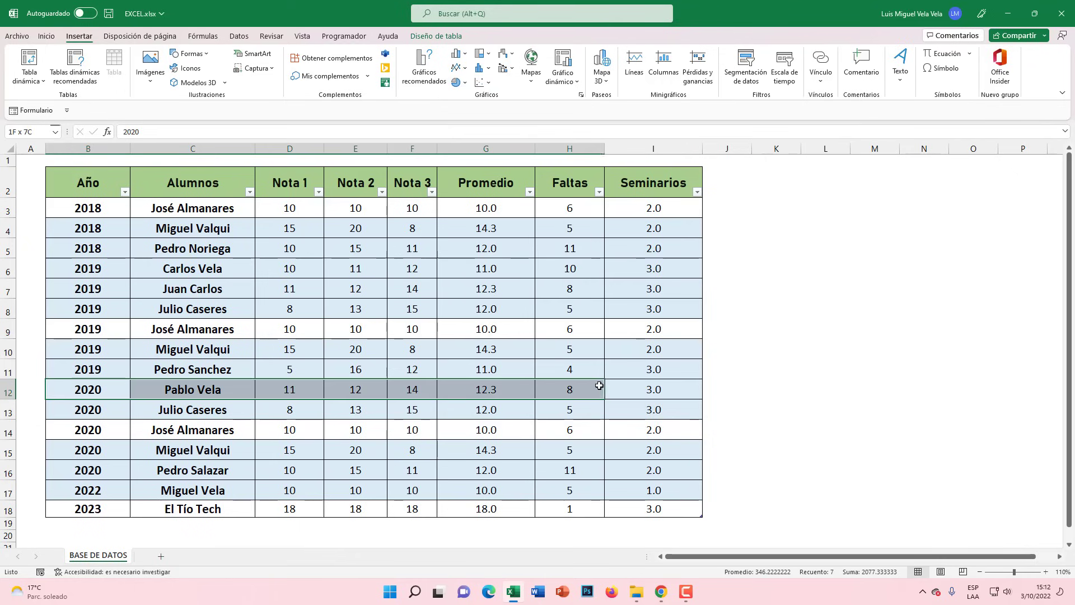
{"action": "left_click_drag", "start_coordinate": [103, 386], "coordinate": [661, 390]}
{"action": "left_click", "coordinate": [50, 38]}
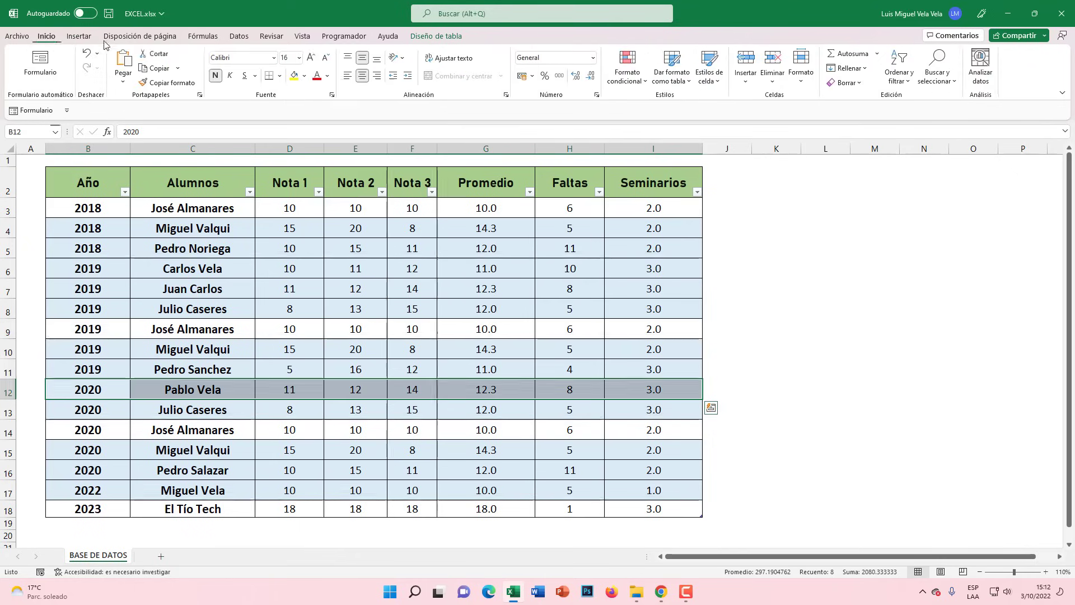
{"action": "left_click", "coordinate": [294, 76]}
{"action": "left_click", "coordinate": [195, 444]}
{"action": "left_click", "coordinate": [192, 390]}
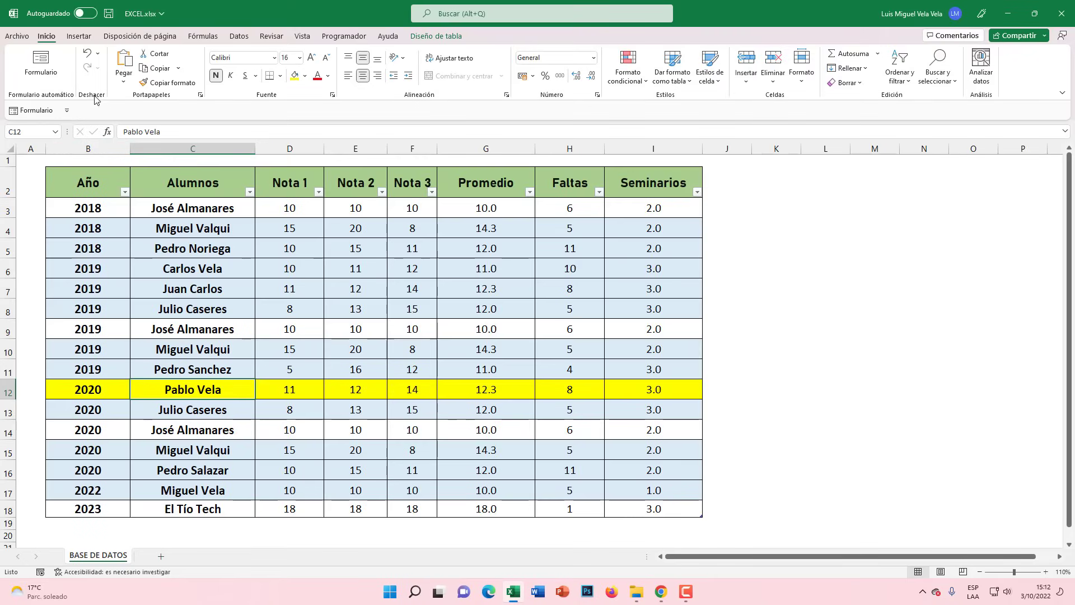
{"action": "left_click", "coordinate": [32, 110]}
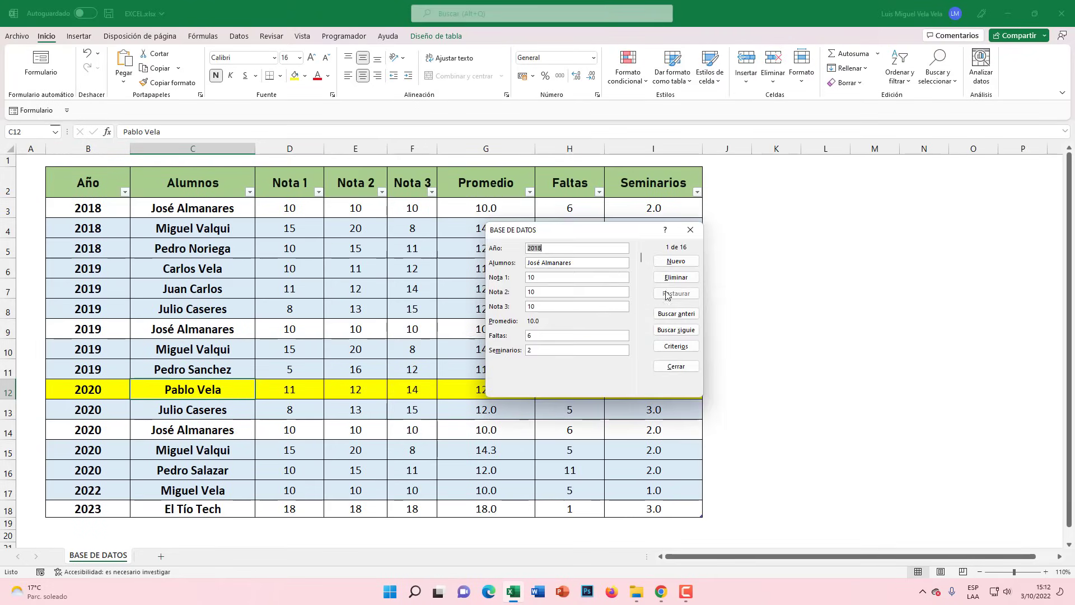
Search by Alumnos criteria 'P' until the yellow-highlighted 2020 student record appears.
{"action": "left_click_drag", "start_coordinate": [607, 230], "coordinate": [688, 195]}
{"action": "key", "text": "Tab"}
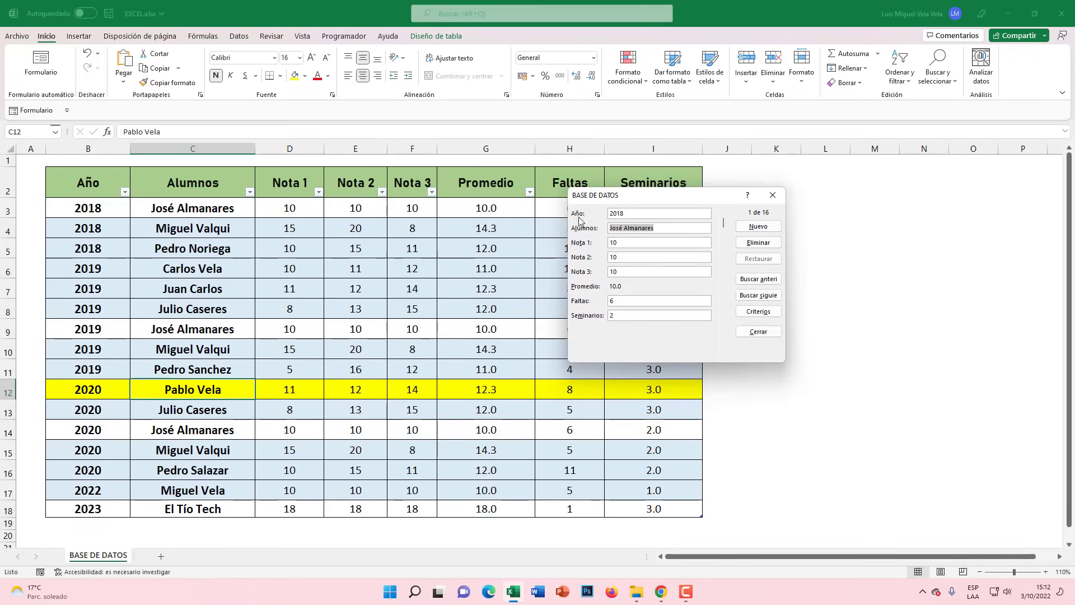
{"action": "left_click", "coordinate": [758, 312]}
{"action": "left_click", "coordinate": [632, 228]}
{"action": "type", "text": "P"}
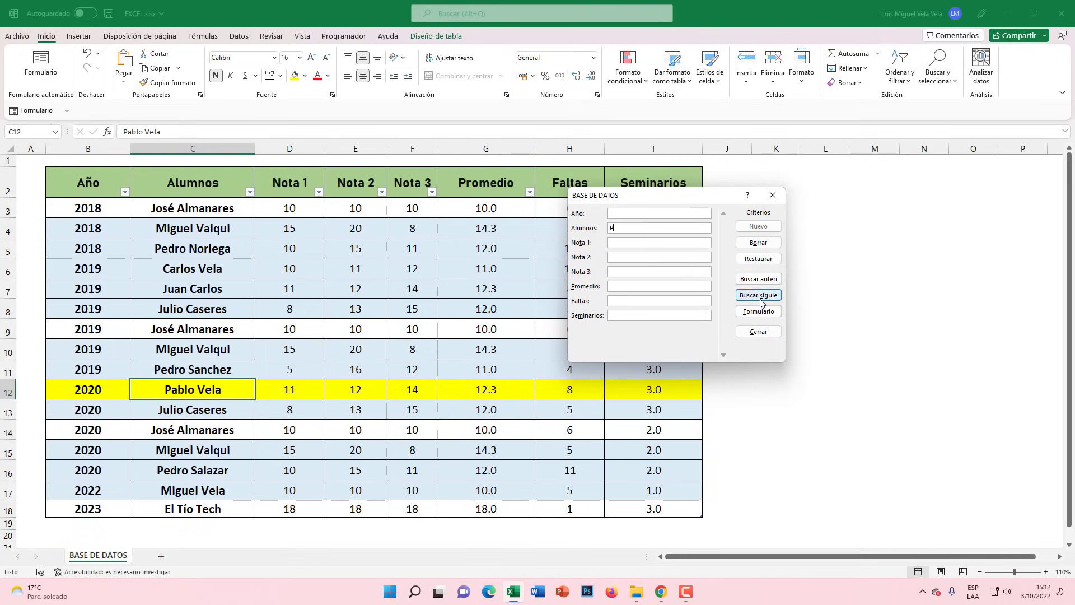
{"action": "left_click", "coordinate": [758, 295]}
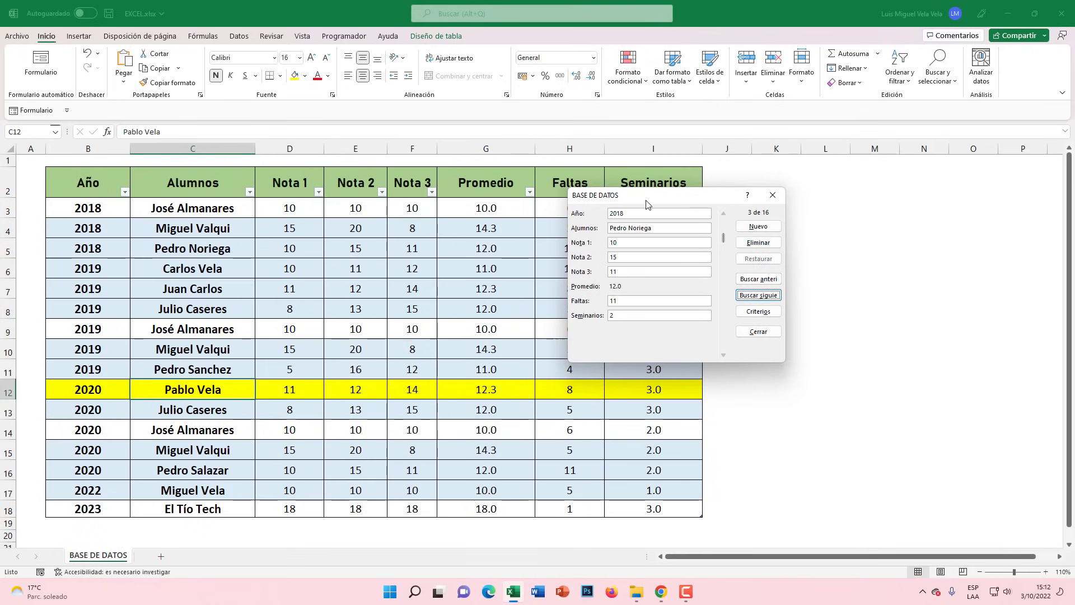
{"action": "left_click_drag", "start_coordinate": [647, 195], "coordinate": [528, 196]}
{"action": "left_click", "coordinate": [624, 294]}
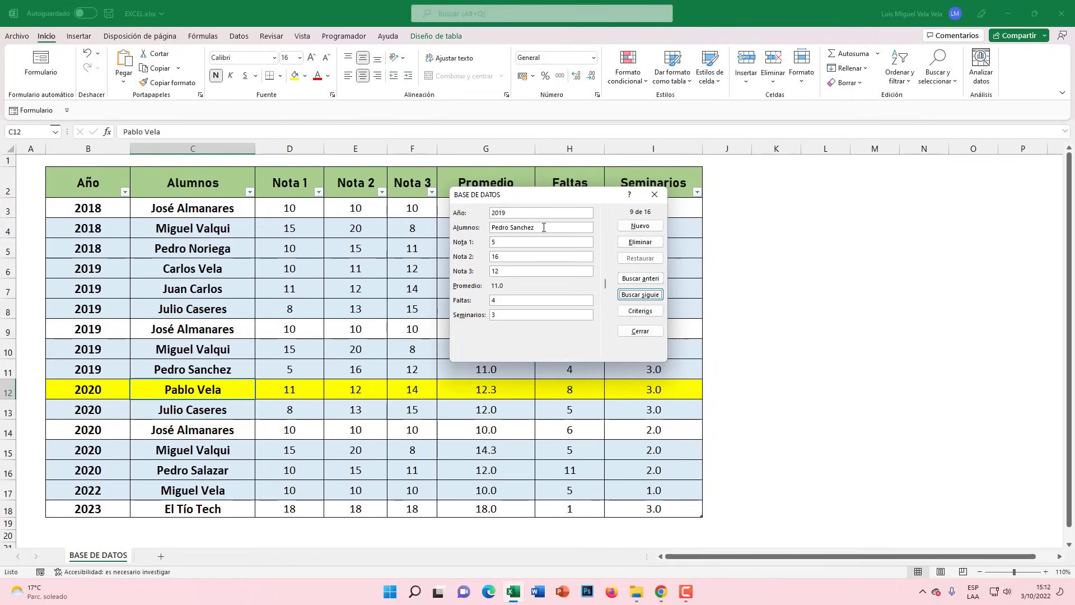
{"action": "left_click", "coordinate": [648, 296]}
Delete that 2020 record with marks 11, 12 and 14, then close the form.
{"action": "left_click", "coordinate": [548, 230]}
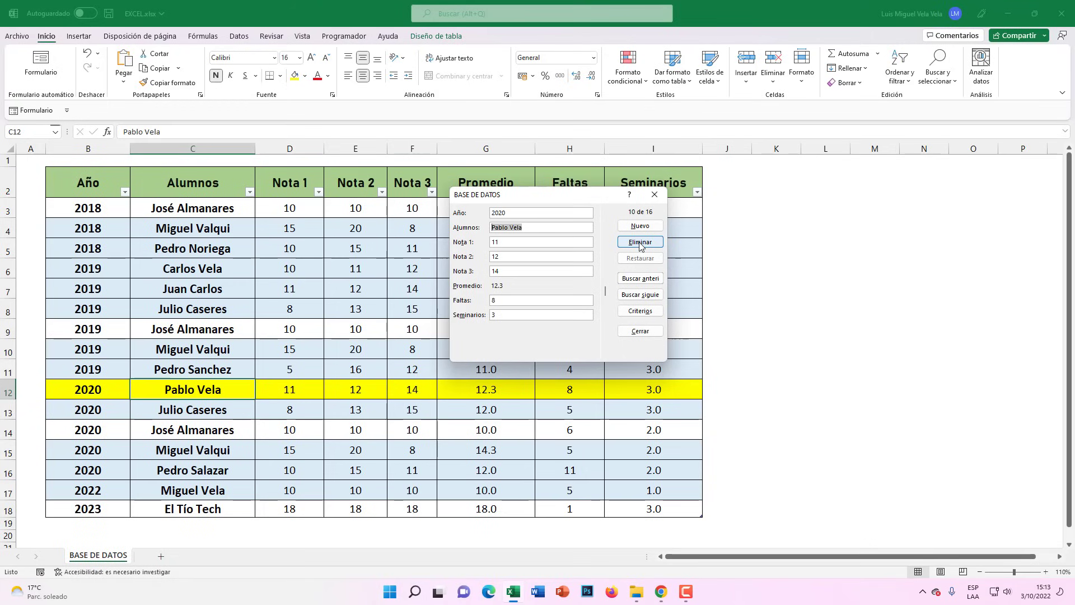
{"action": "key", "text": "Return"}
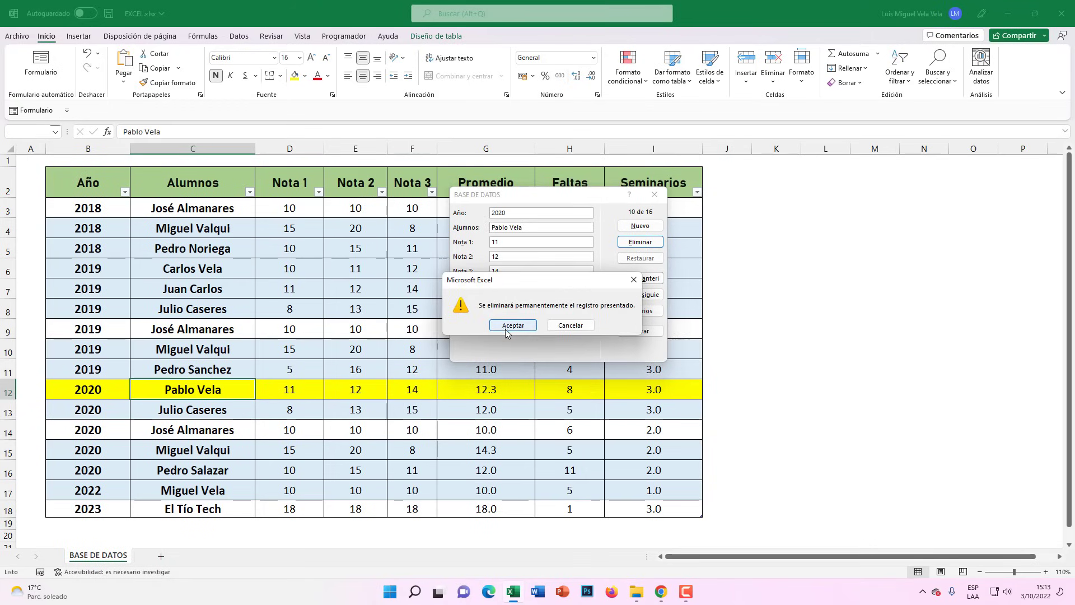
{"action": "left_click", "coordinate": [506, 327]}
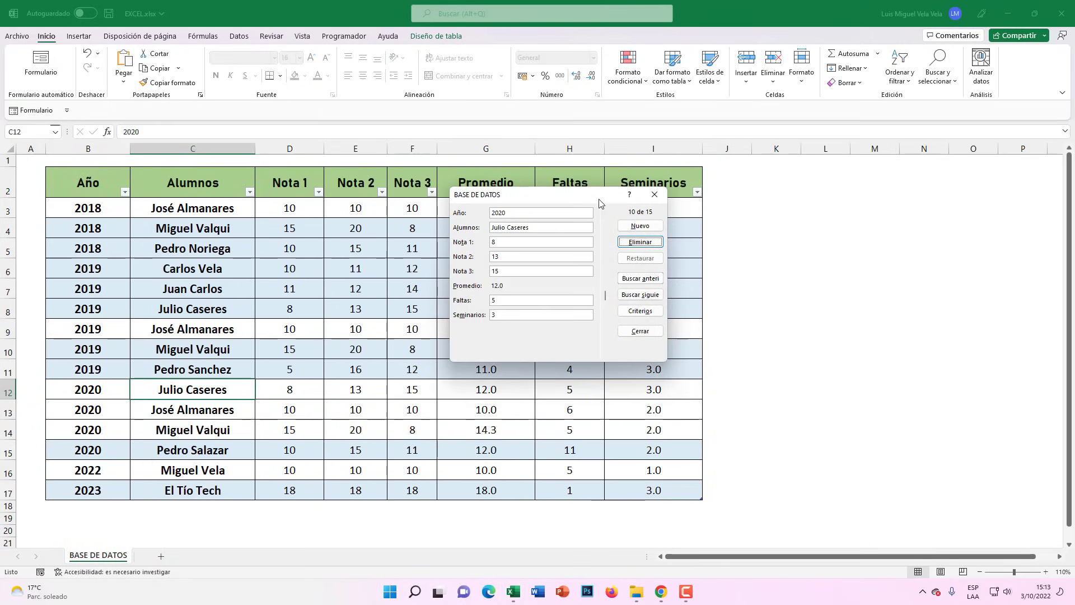
{"action": "left_click", "coordinate": [655, 195]}
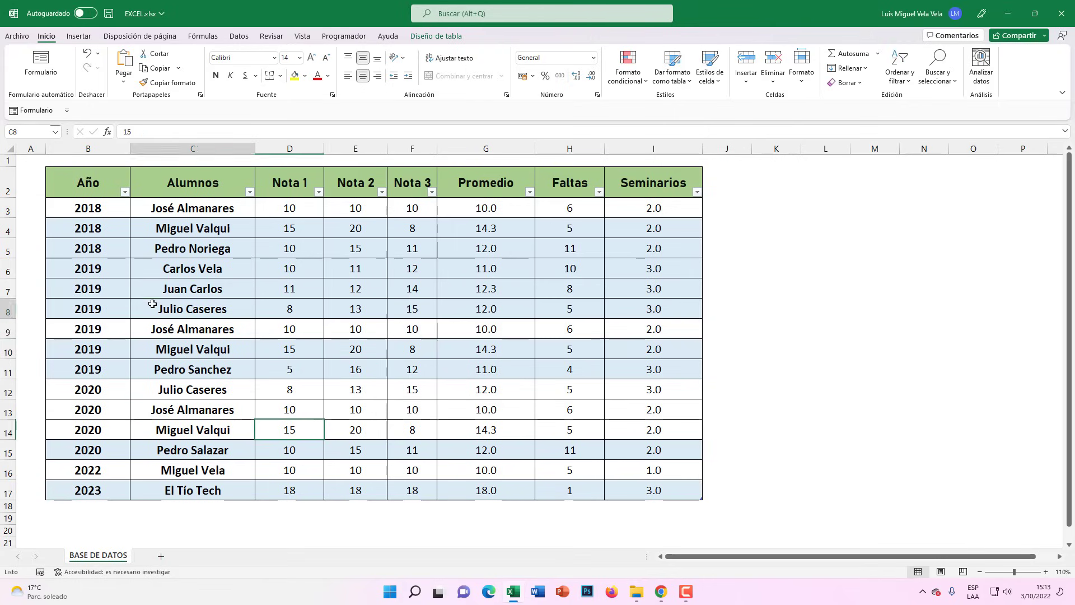
Reopen the BASE DE DATOS data form via Formulario, now showing record 1 of 15.
{"action": "mouse_move", "coordinate": [81, 217]}
{"action": "left_mouse_down"}
{"action": "mouse_move", "coordinate": [403, 293]}
{"action": "mouse_move", "coordinate": [654, 492]}
{"action": "left_mouse_up"}
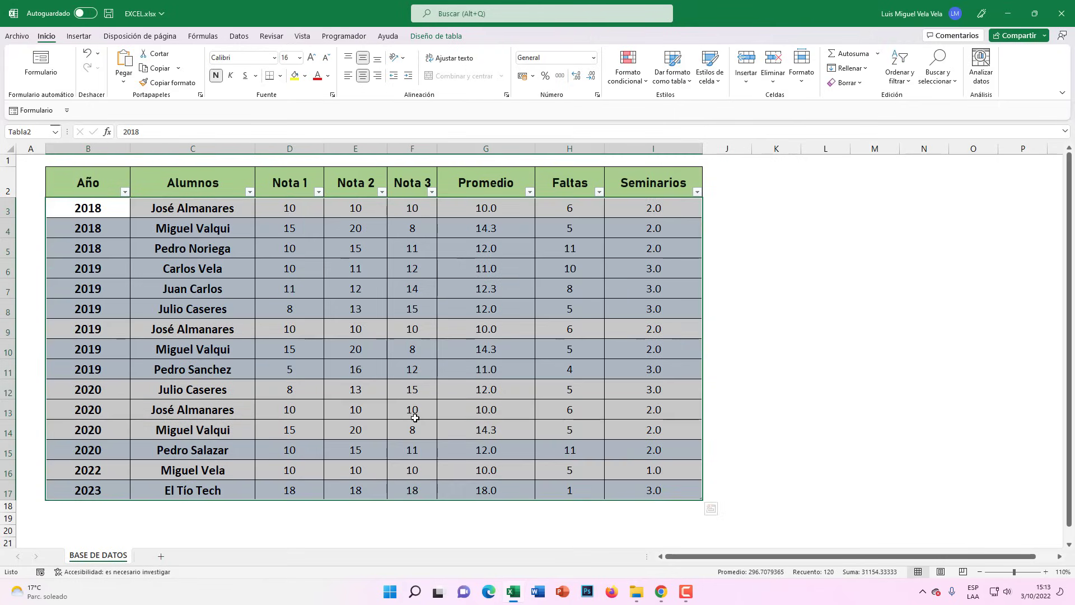
{"action": "left_click", "coordinate": [354, 349]}
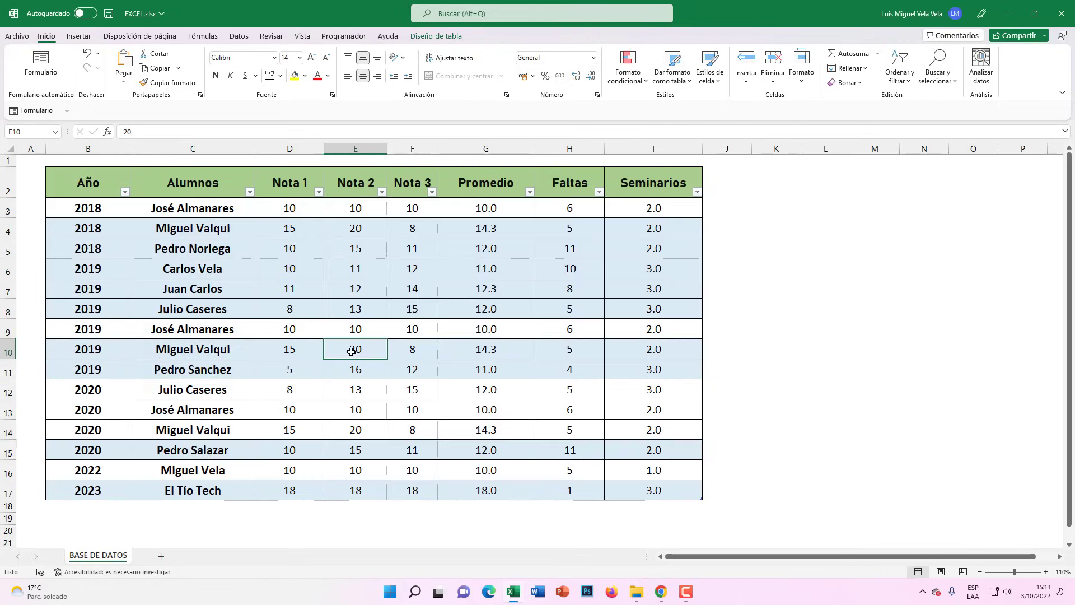
{"action": "left_click", "coordinate": [33, 115]}
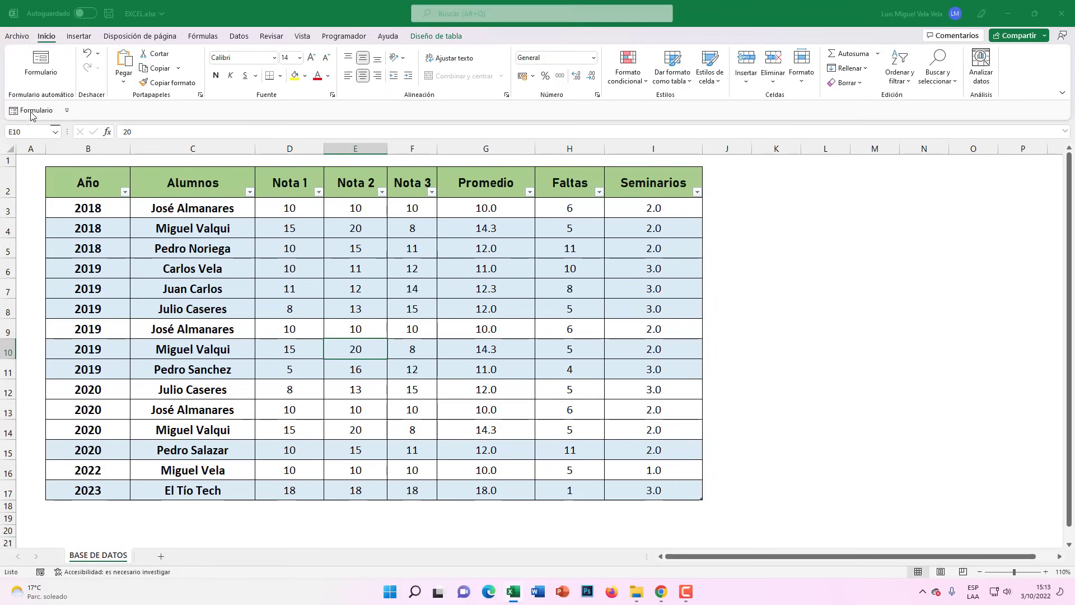
{"action": "left_click_drag", "start_coordinate": [562, 199], "coordinate": [423, 200]}
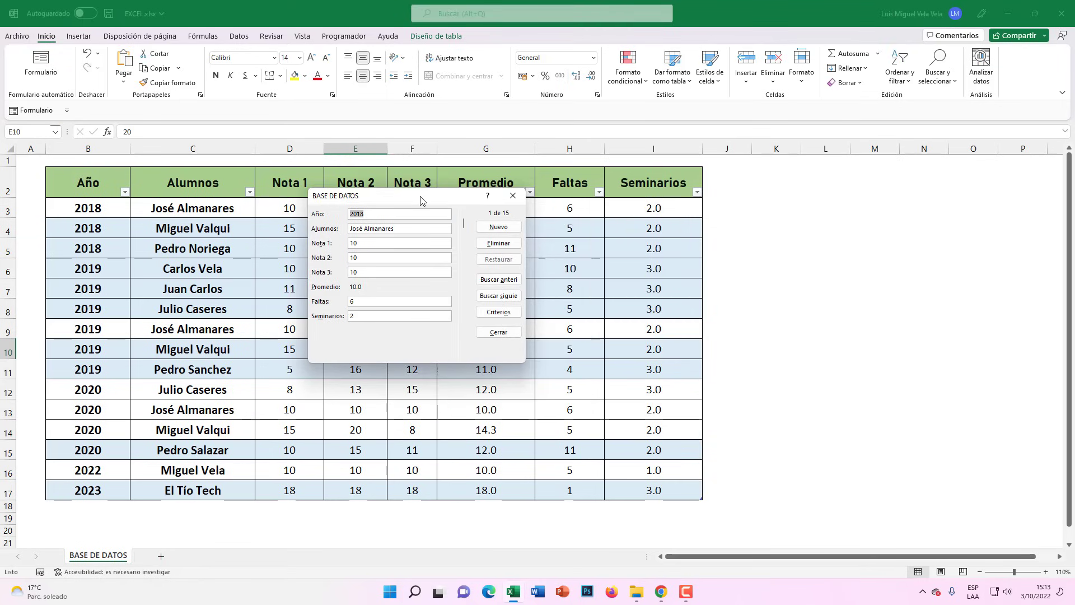